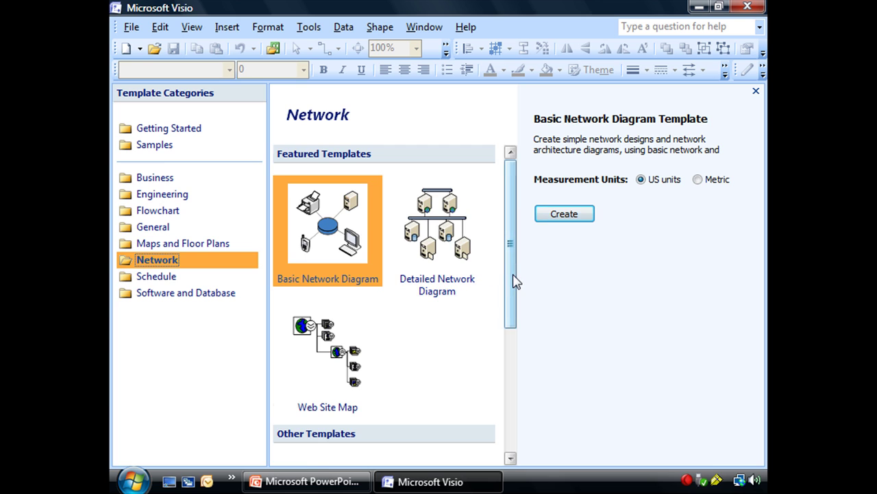
- Create a new drawing from the Active Directory network template in US units and narrow the Shapes pane
drag(513, 283, 513, 411)
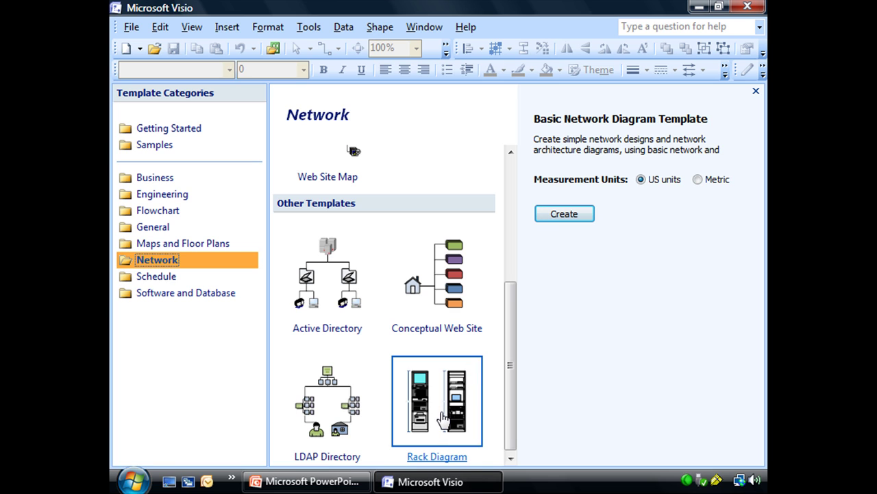
click(316, 310)
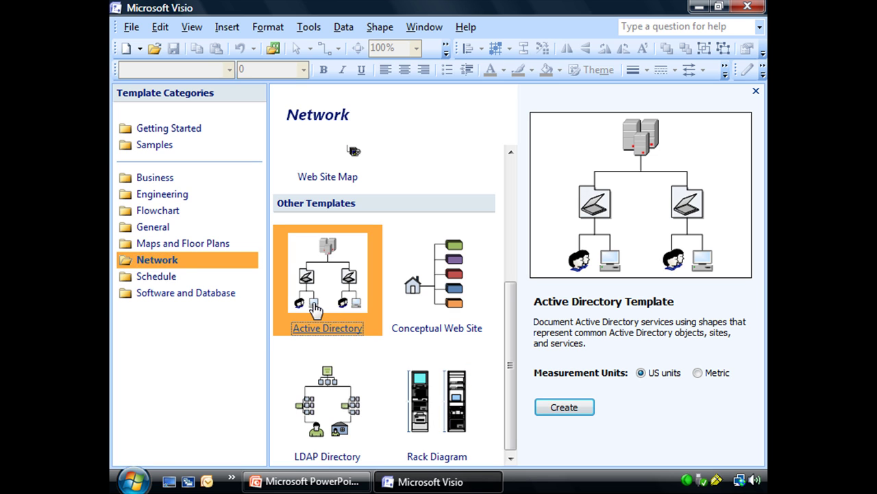
click(564, 407)
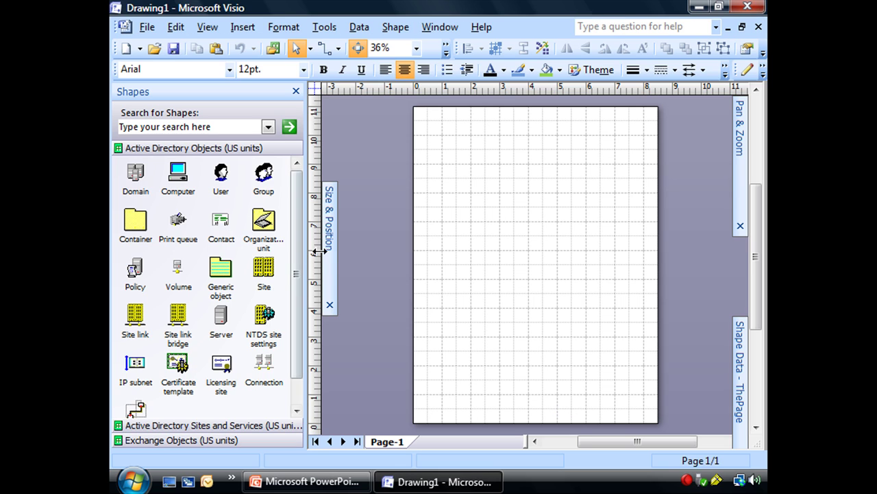
drag(307, 256, 202, 238)
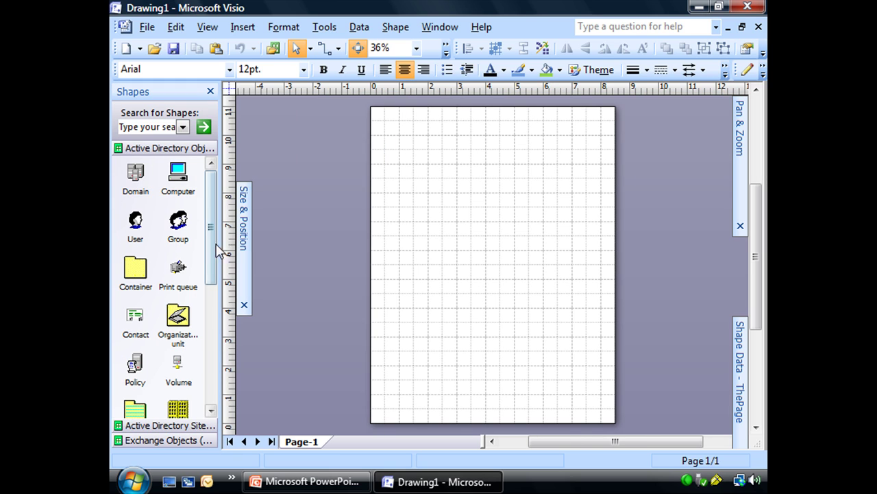
- Look through the shapes in the Exchange Objects stencil
click(212, 228)
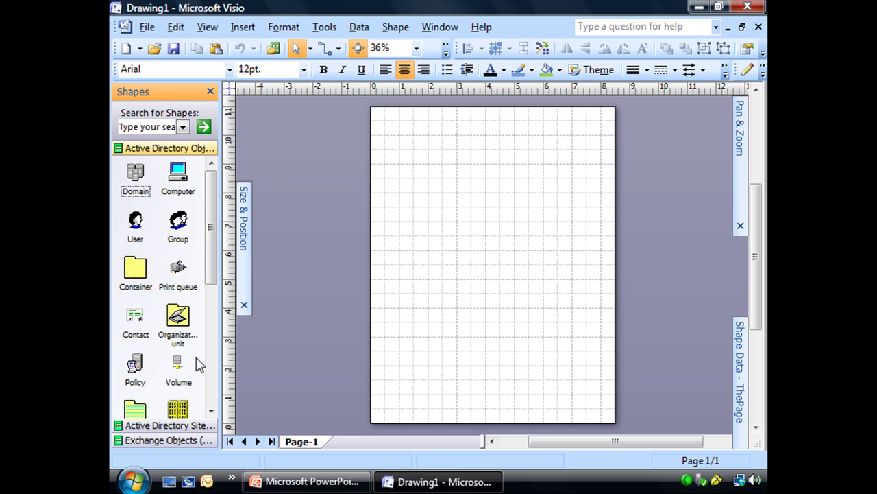
click(173, 439)
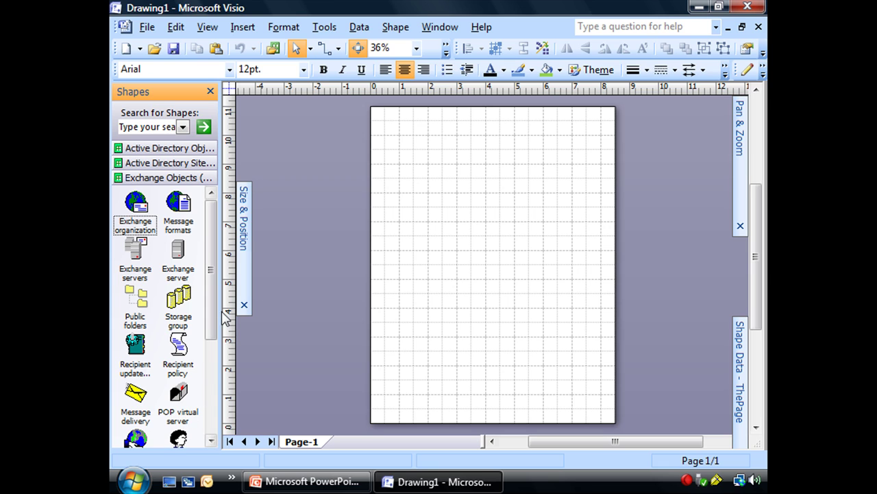
drag(212, 317, 203, 412)
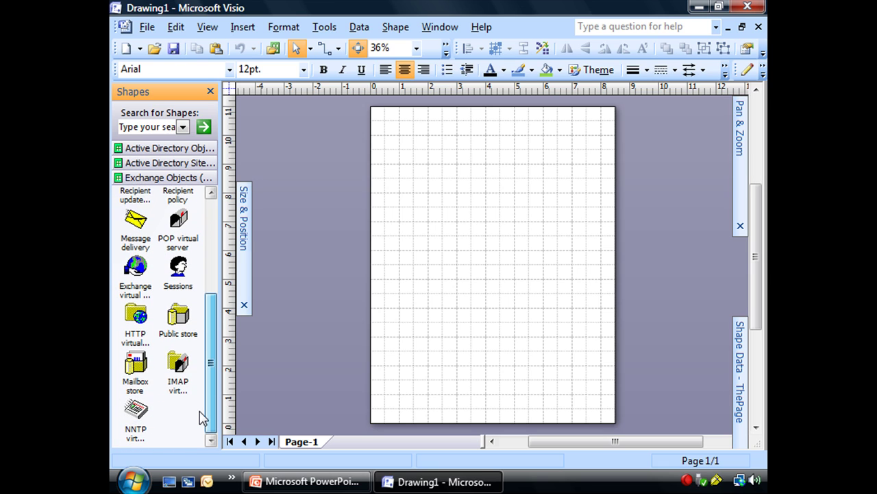
- Place a Domain 2D shape from the Active Directory Sites and Services stencil on the page
click(161, 165)
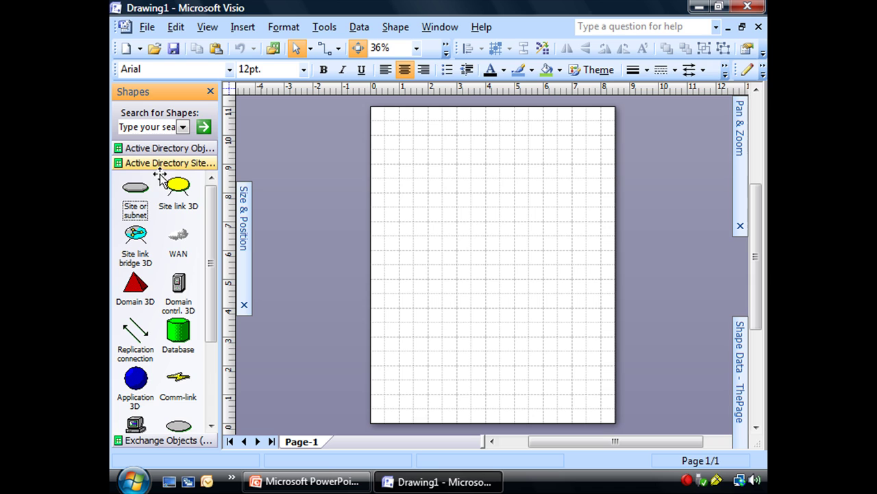
drag(212, 254, 216, 309)
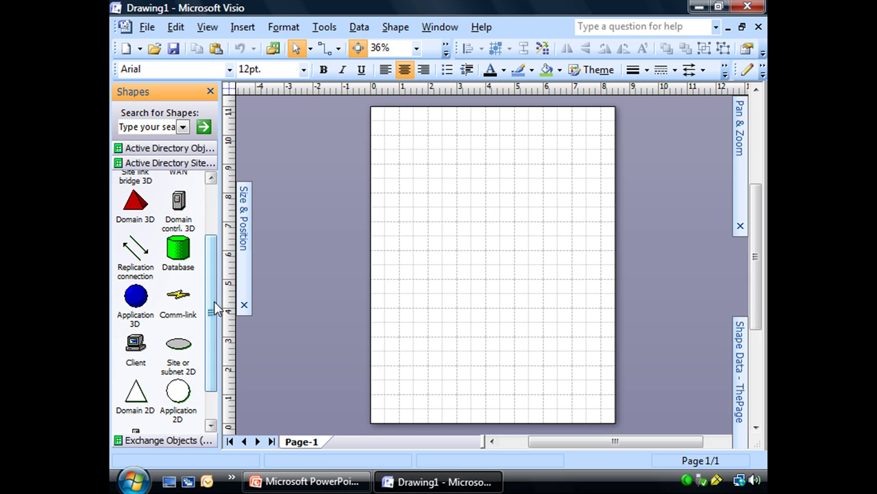
scroll(216, 276, down, 1)
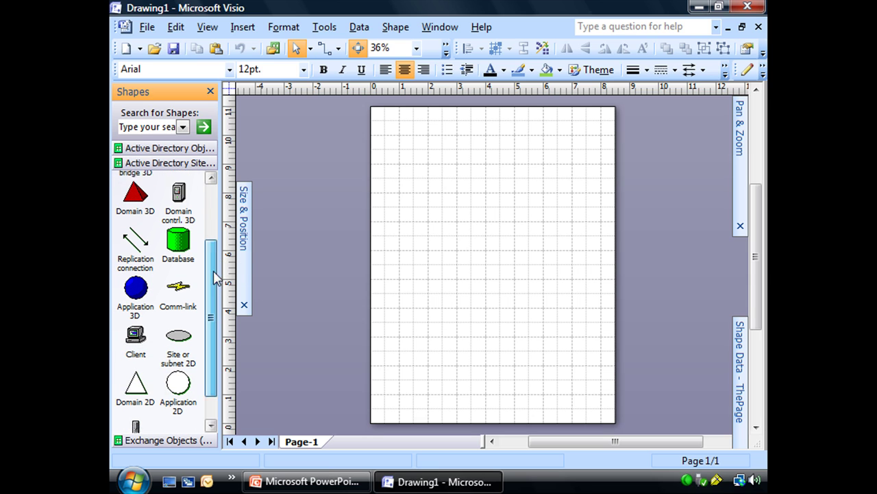
scroll(215, 276, down, 1)
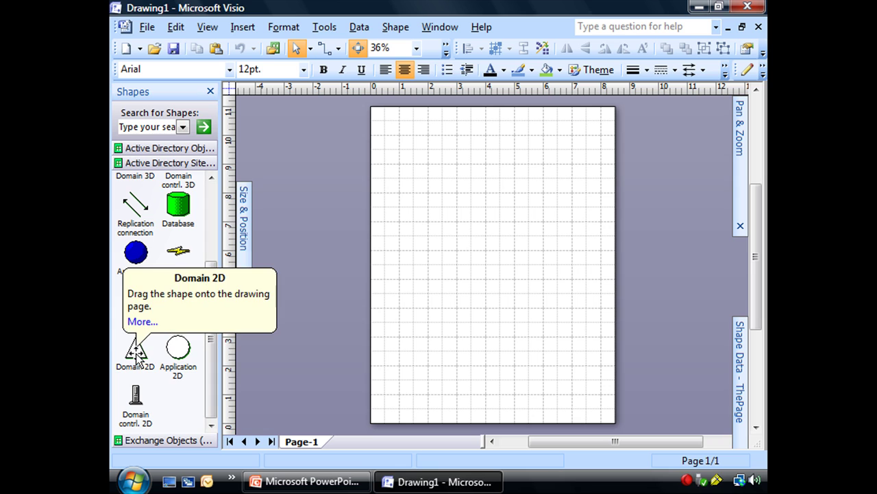
drag(136, 353, 597, 344)
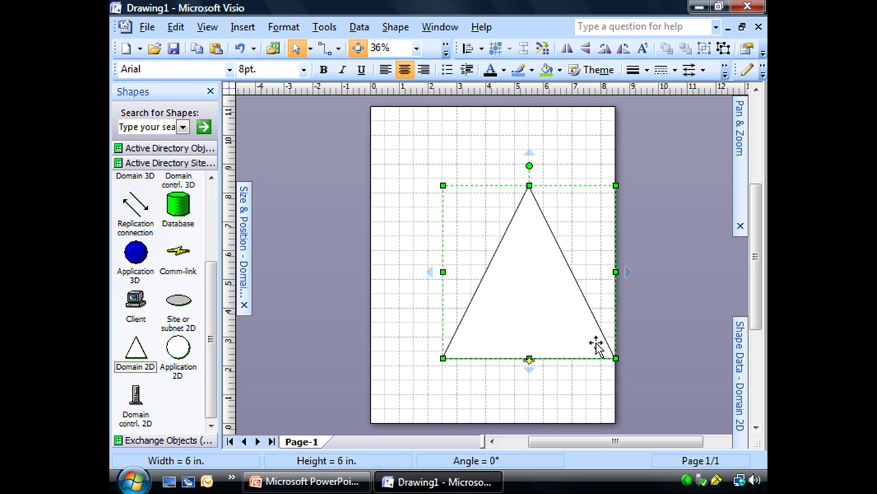
- Enlarge the domain triangle to 7 in. by 7 in. and centre the drawing on the page
drag(529, 289, 486, 252)
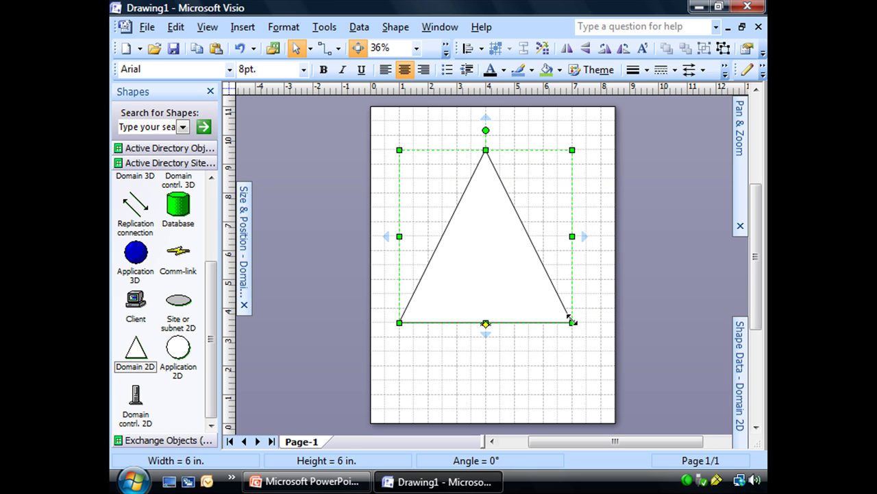
drag(572, 319, 601, 349)
drag(500, 286, 488, 272)
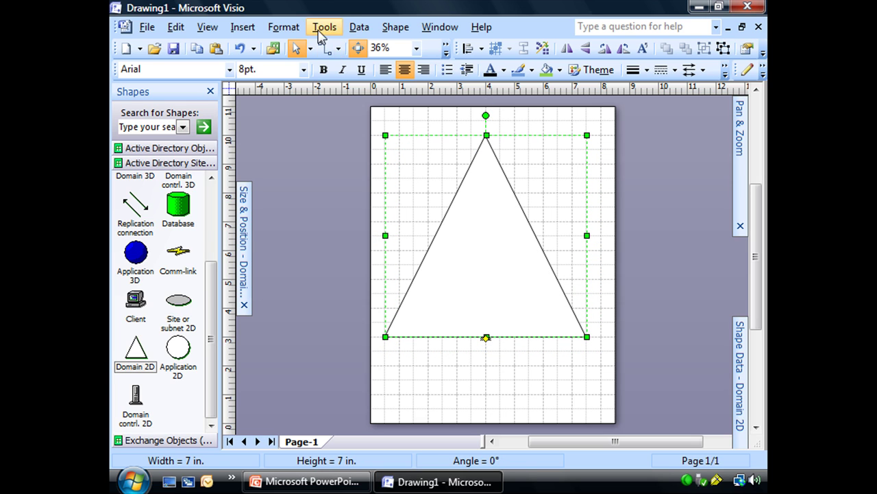
click(396, 27)
click(438, 217)
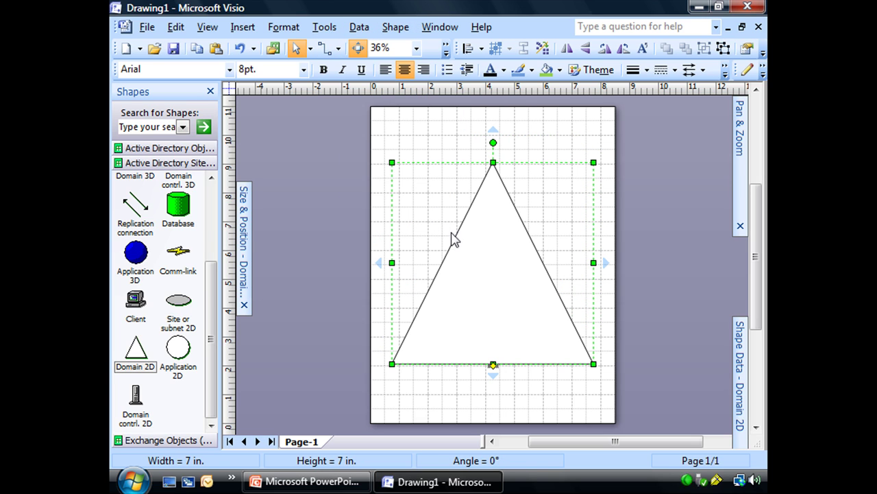
- Change the domain triangle's label to "Globomantics.com"
double_click(494, 363)
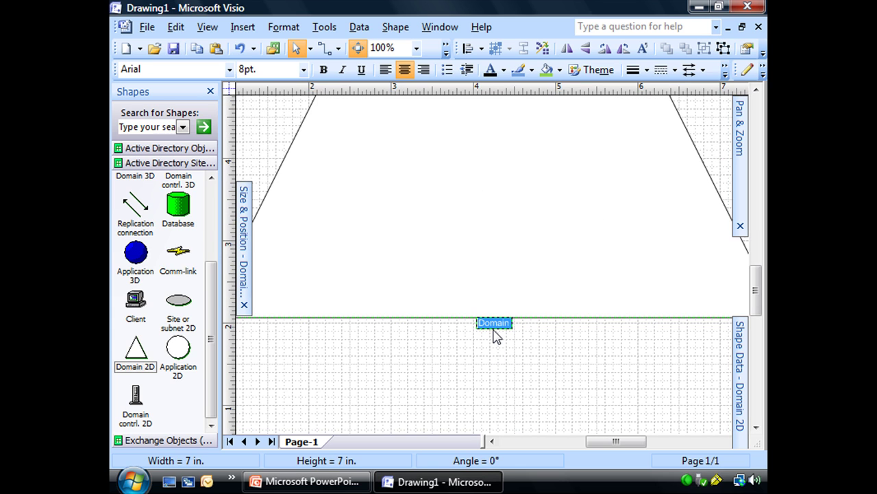
text(Globoman)
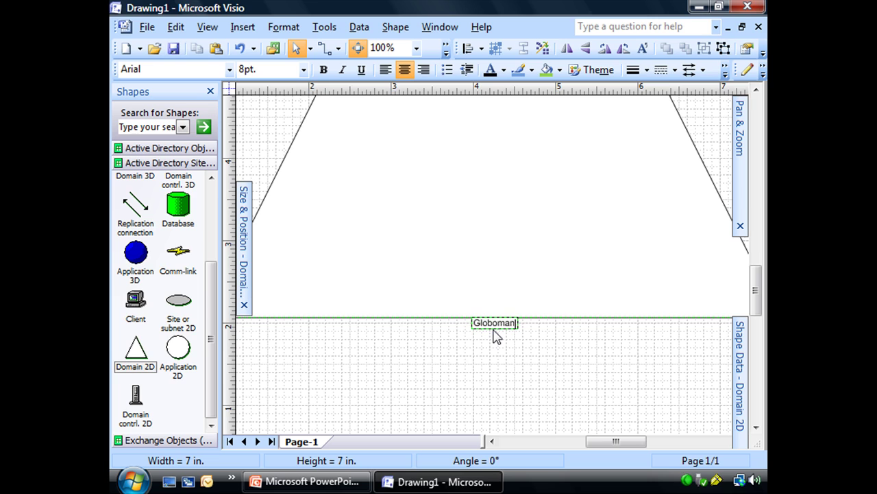
text(tics )
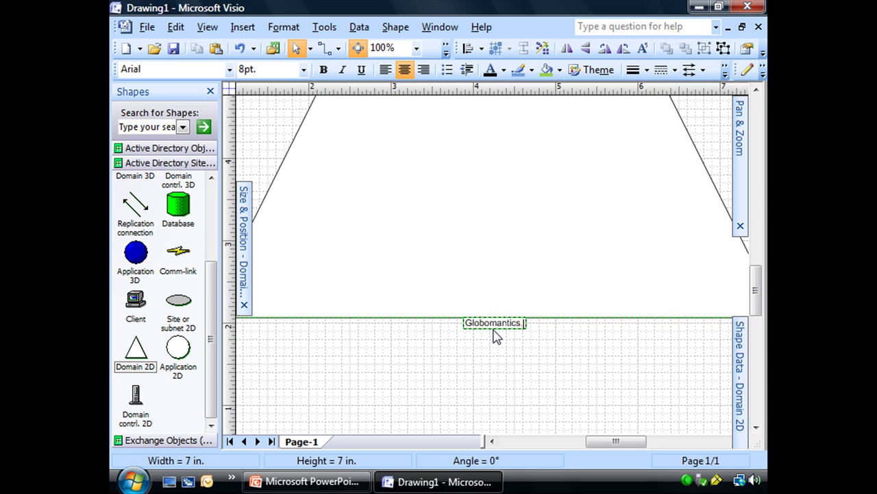
text(com)
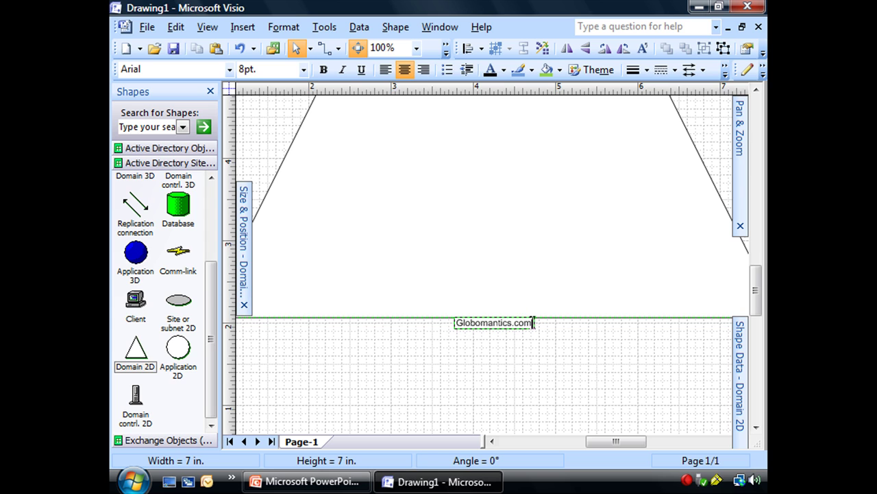
- Set the Globomantics.com label's font size to 18 pt and show the whole page
drag(533, 322, 416, 326)
click(304, 69)
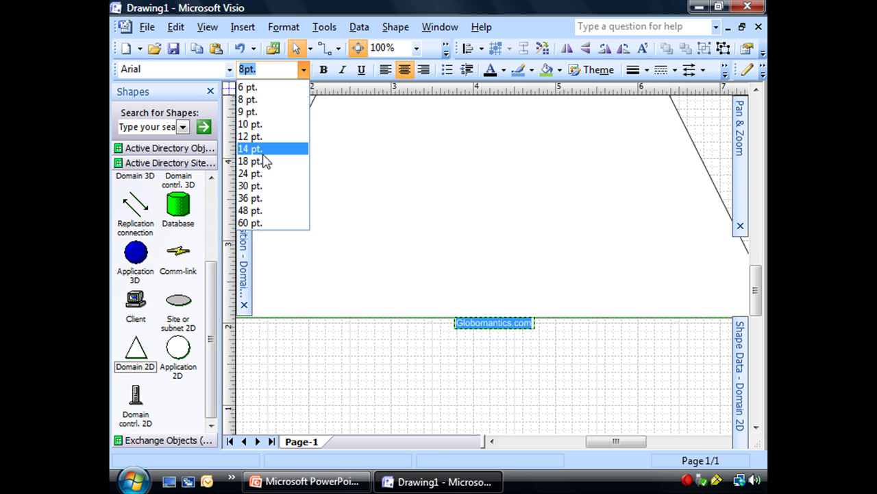
click(262, 161)
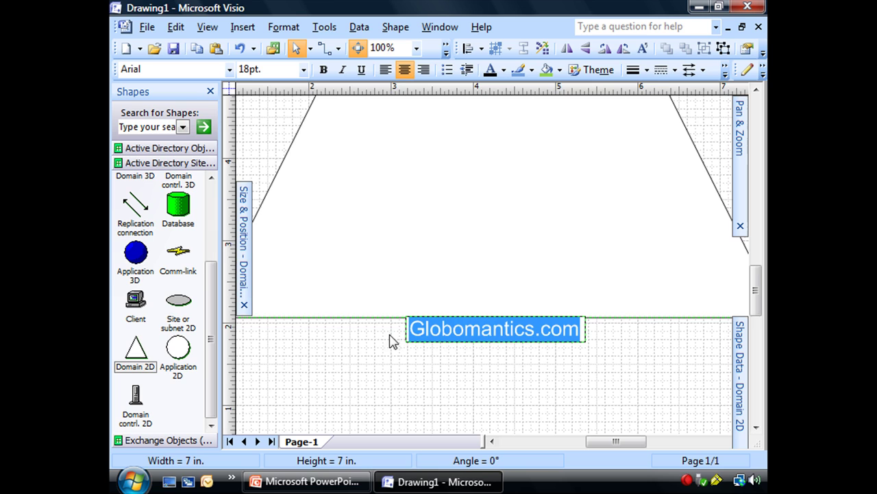
click(415, 413)
key(ctrl+shift+w)
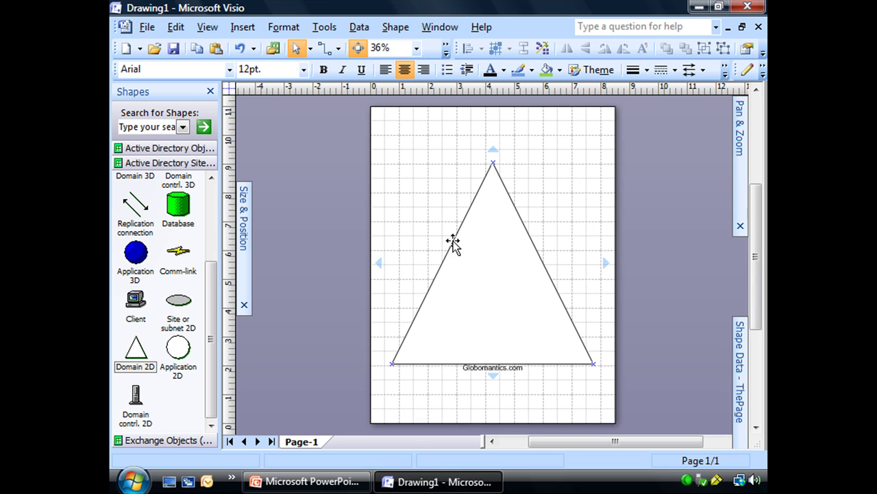
- Place an Organizational unit shape from the Active Directory Objects stencil in the upper middle of the domain triangle
click(163, 150)
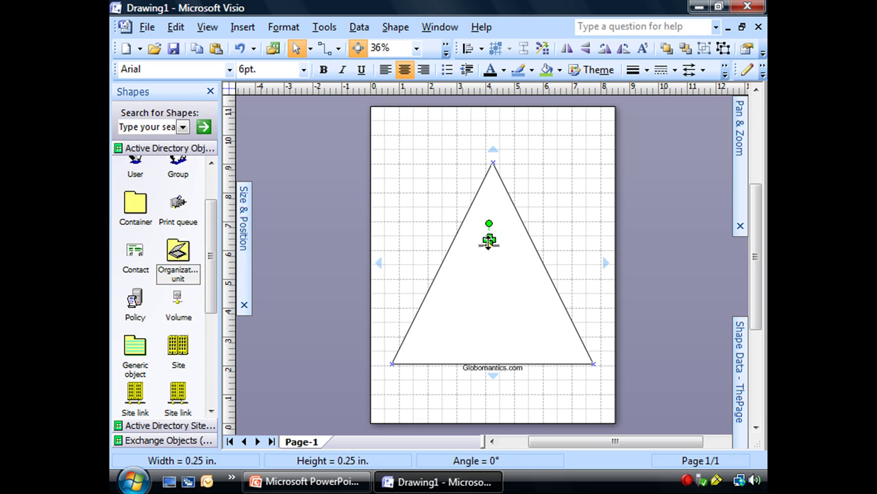
ctrl+shift+click(489, 233)
ctrl+shift+click(508, 274)
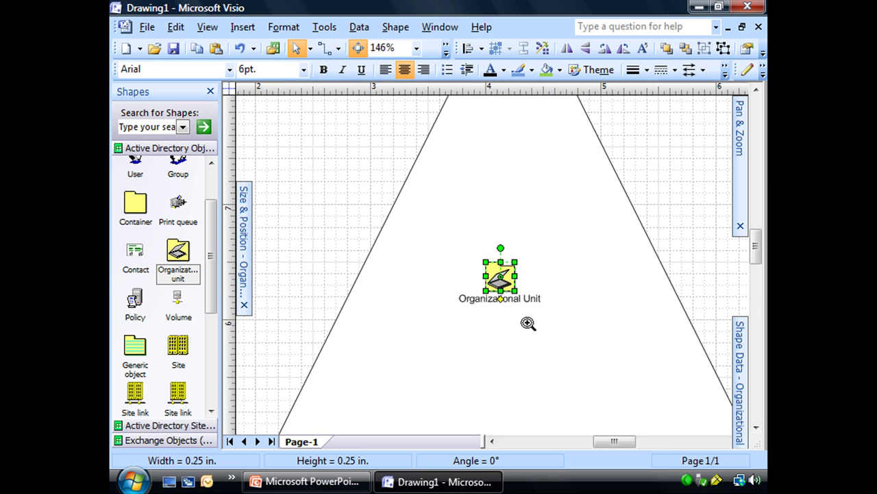
ctrl+shift+click(514, 305)
- Rename the organizational unit's label to "Globomantics Chicago"
double_click(484, 277)
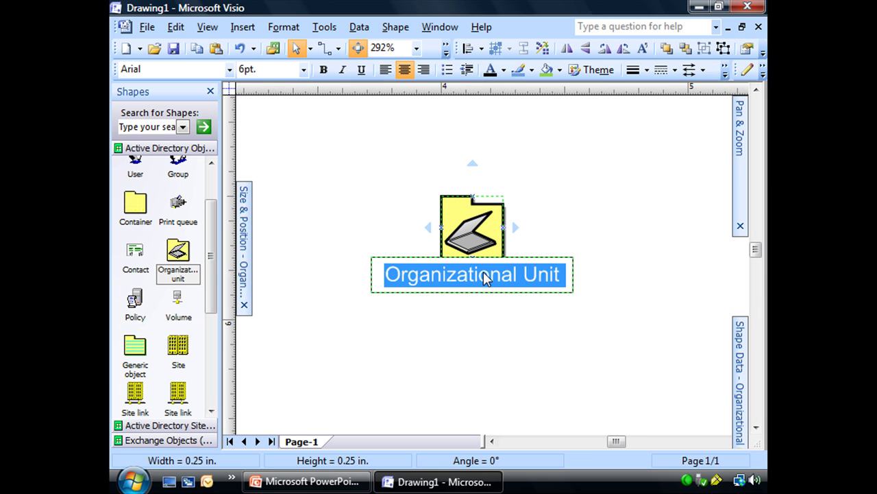
text(Gl)
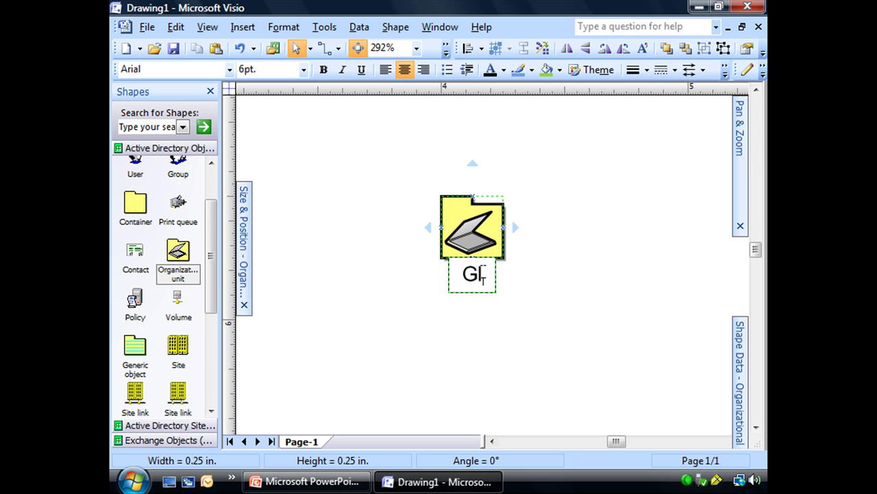
text(obomantics)
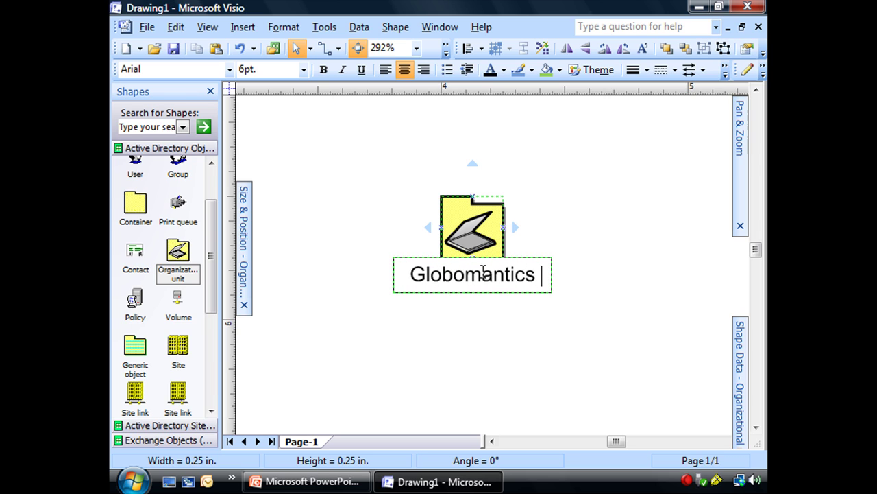
text( Chicago)
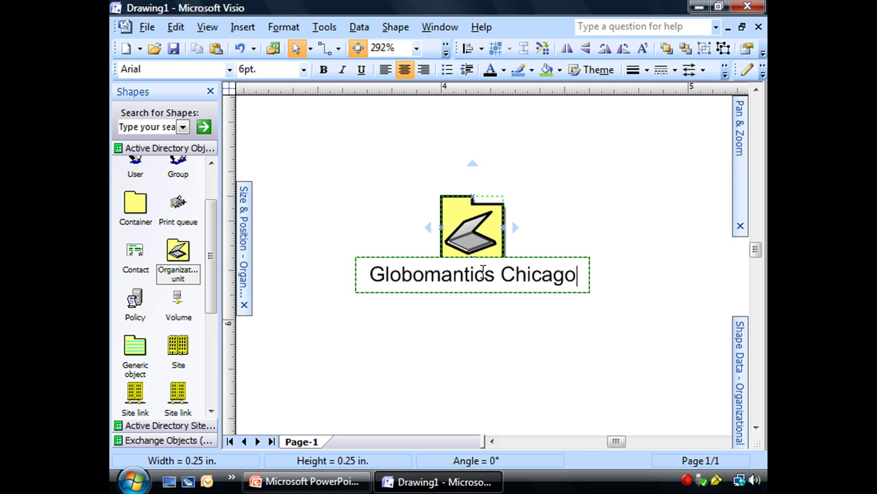
click(563, 235)
- Enlarge the Globomantics Chicago folder to about 0.8 in. square and move it up within the triangle
click(473, 255)
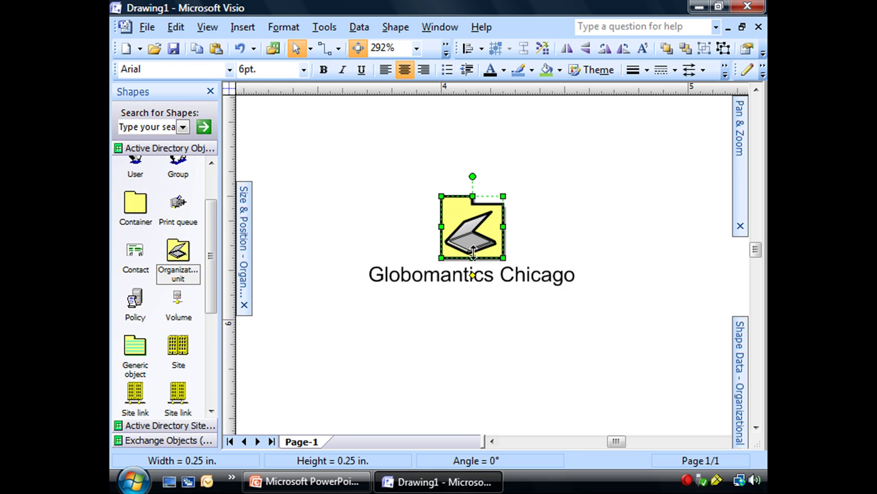
click(416, 48)
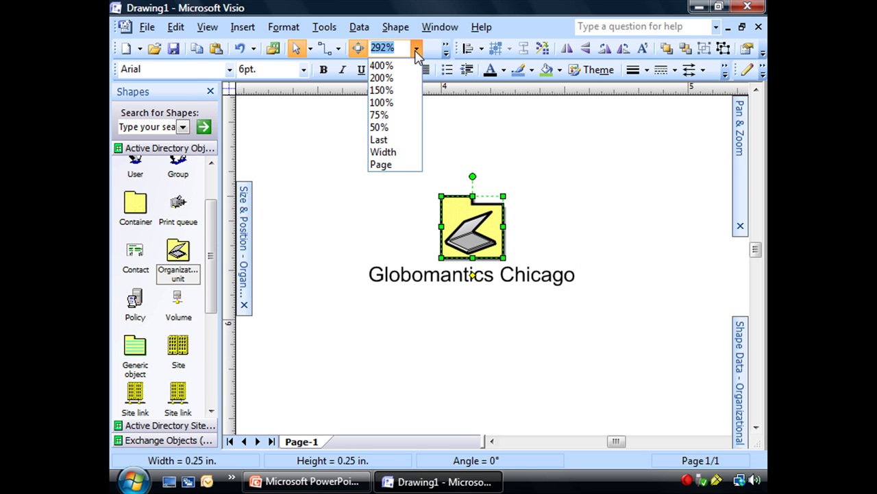
click(404, 150)
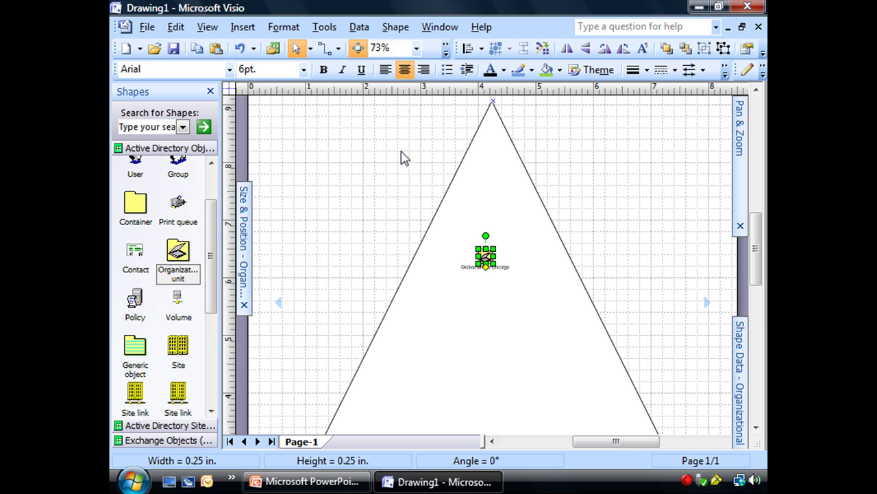
drag(492, 262, 529, 299)
drag(516, 270, 504, 229)
- Set the font size of the Globomantics Chicago label to 12 pt
double_click(501, 266)
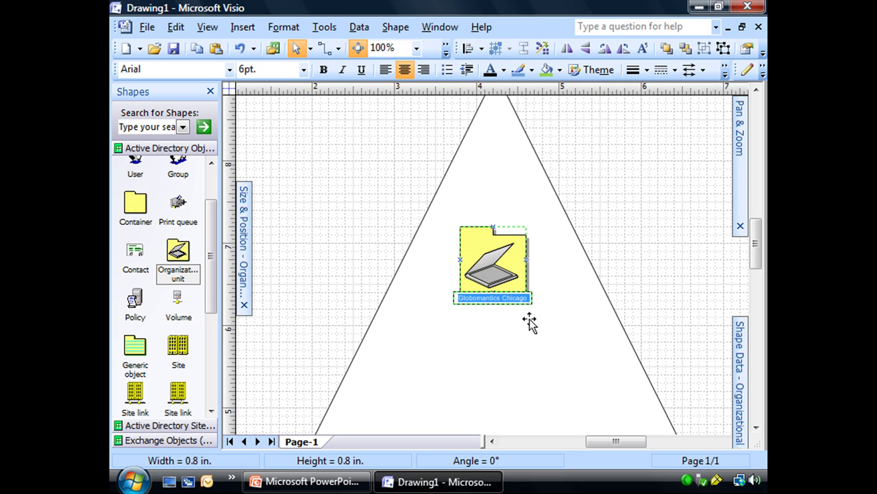
click(302, 70)
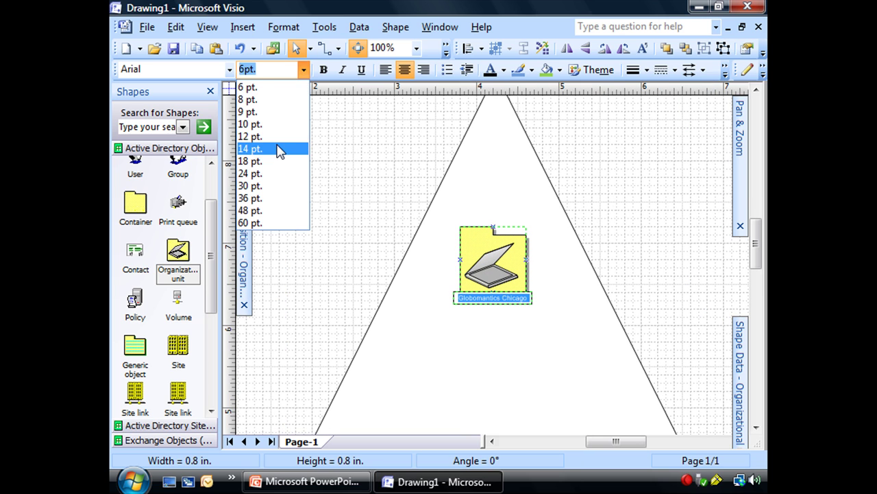
click(274, 136)
click(336, 222)
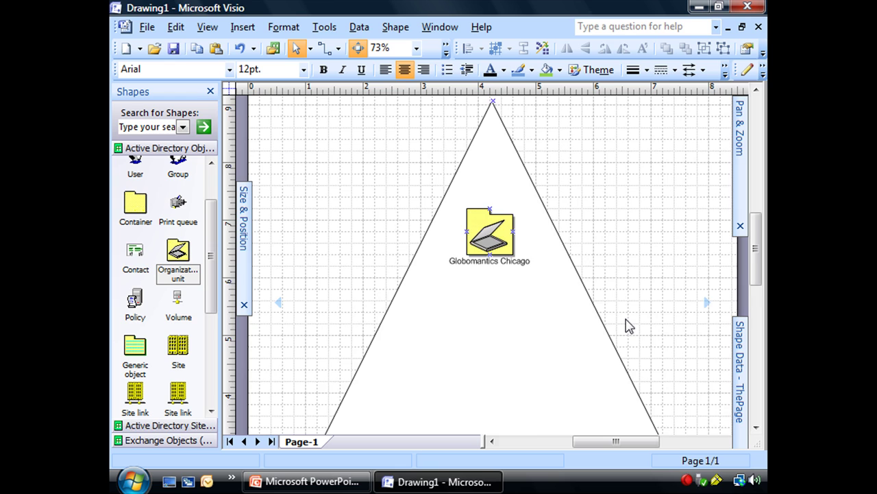
scroll(628, 327, down, 3)
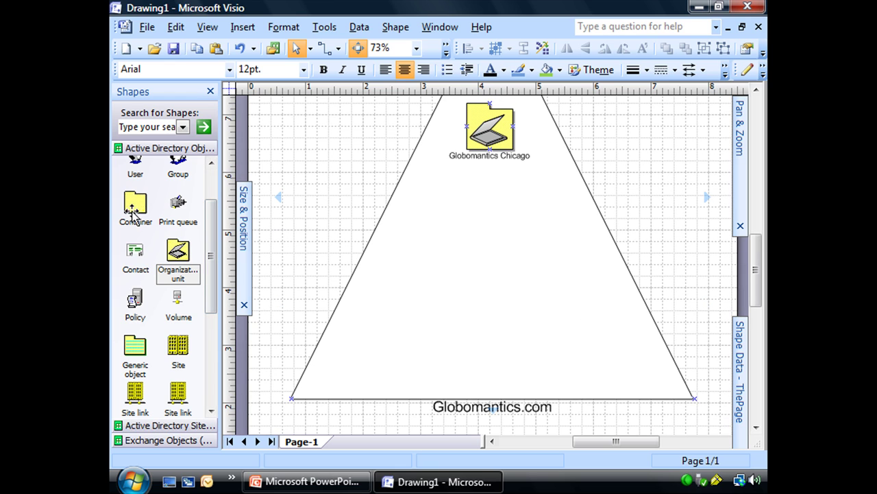
- Place a Container shape in the triangle and duplicate it into a row of four, with the last near the triangle's right edge
drag(134, 203, 390, 276)
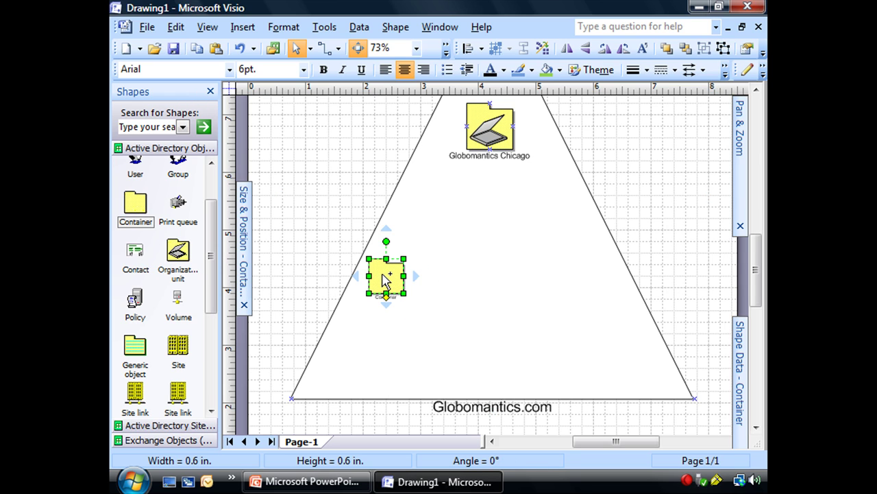
drag(385, 279, 439, 281)
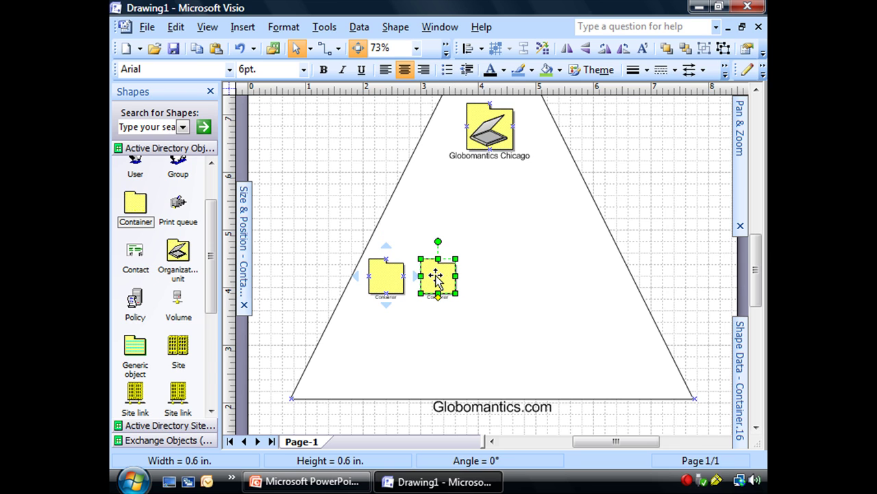
key(ctrl+d)
key(ctrl+d)
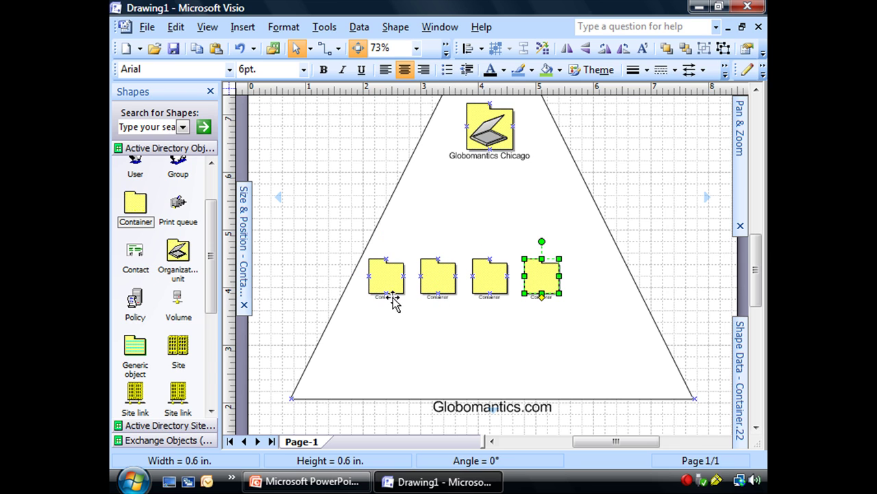
drag(545, 275, 601, 279)
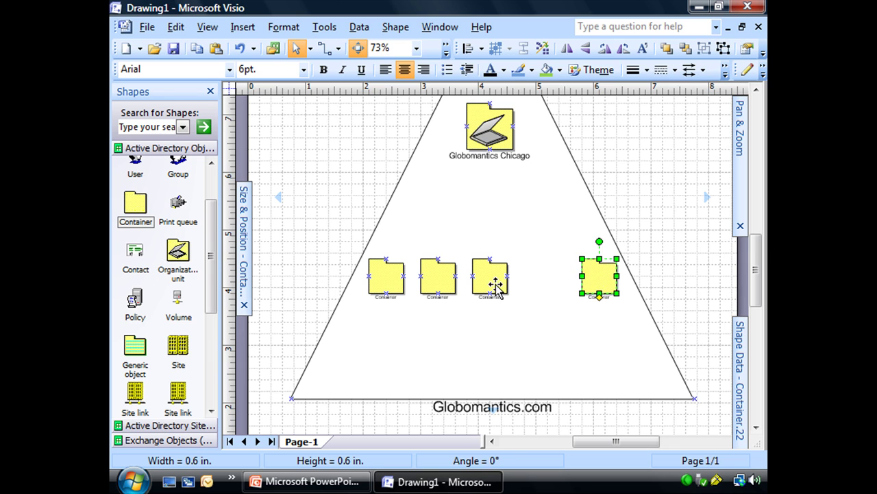
- Align the four containers by their middles and distribute them evenly across the row
shift+click(493, 281)
shift+click(432, 274)
shift+click(380, 274)
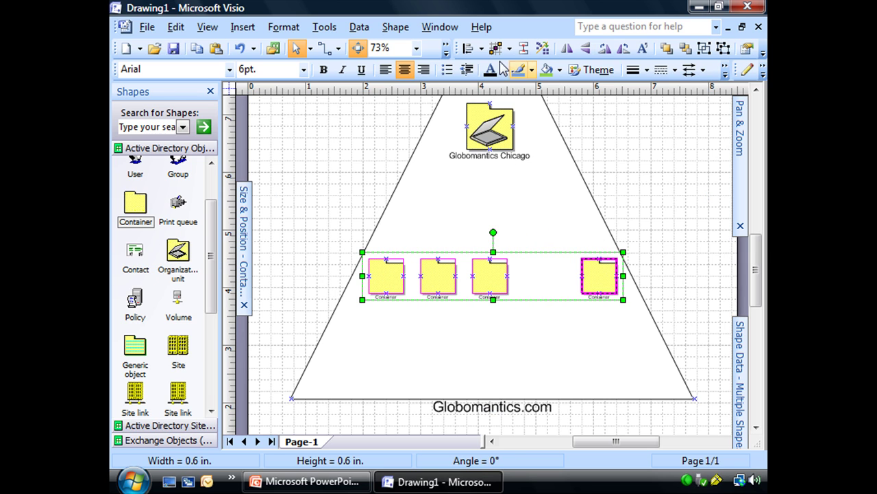
click(482, 49)
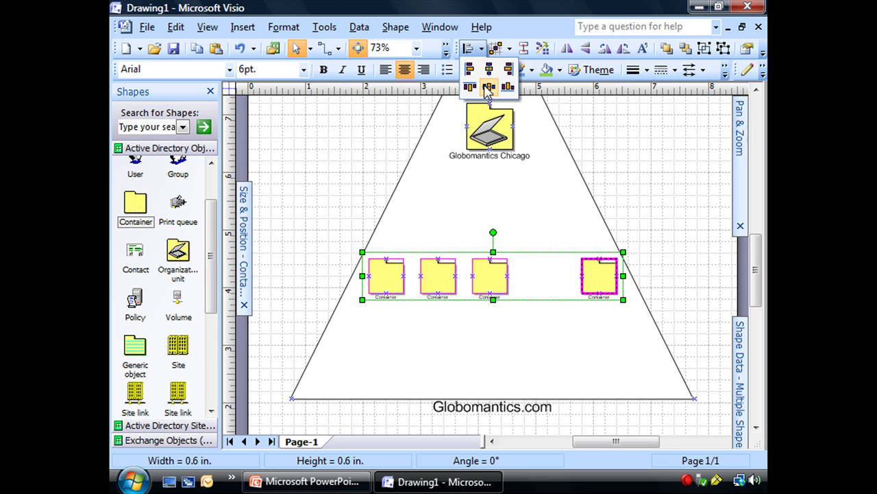
click(488, 87)
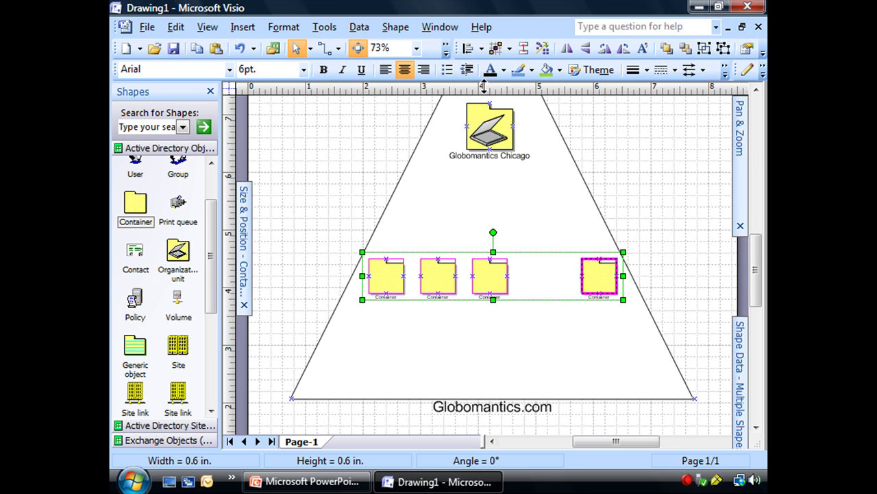
click(529, 53)
click(498, 73)
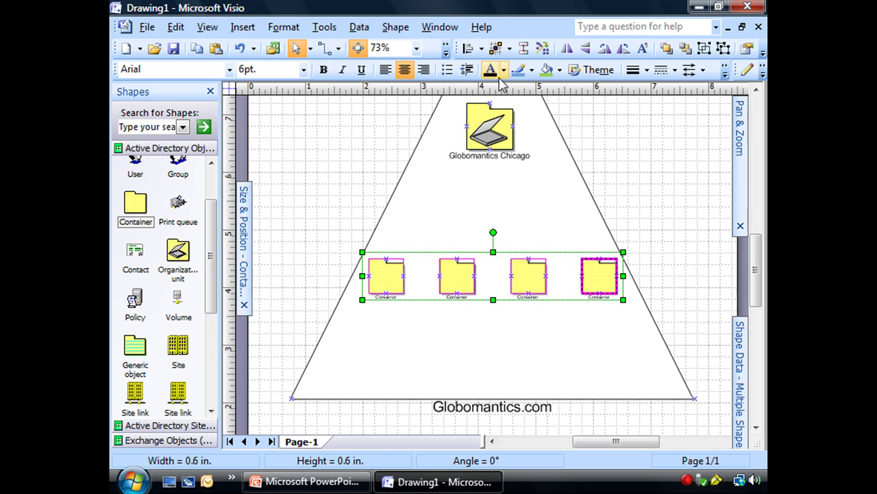
click(634, 168)
- Place a Client shape from the Active Directory Sites stencil on the leftmost container
click(385, 288)
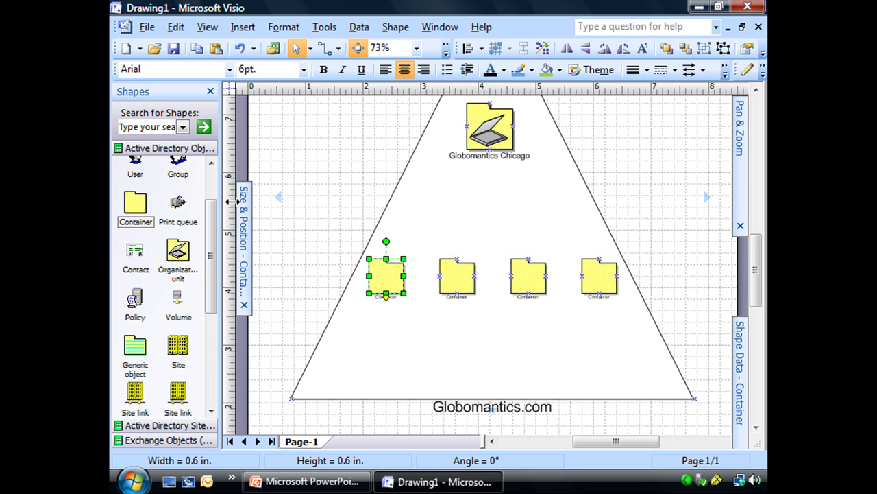
mouse_move(212, 222)
mouse_down()
mouse_move(206, 322)
mouse_move(209, 206)
mouse_up()
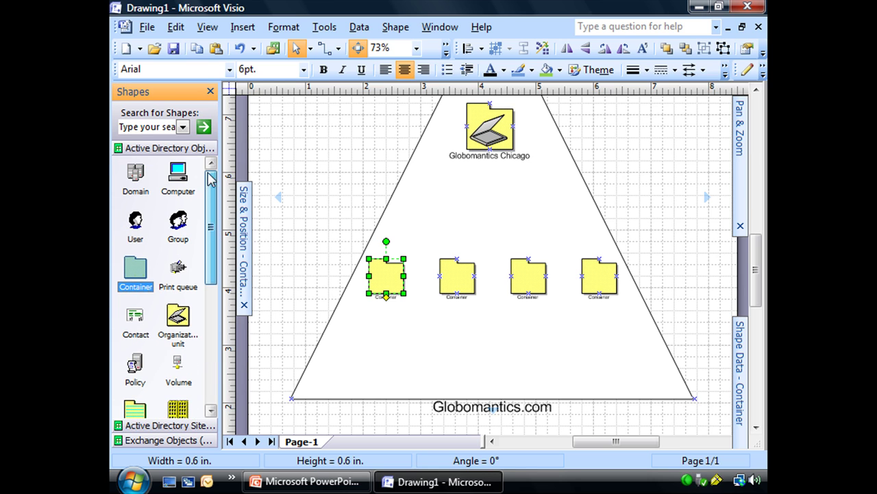
click(167, 440)
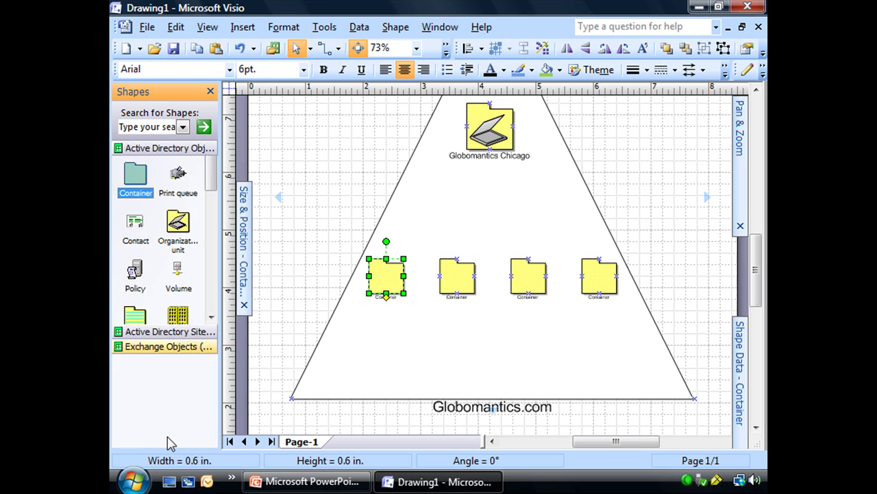
click(171, 168)
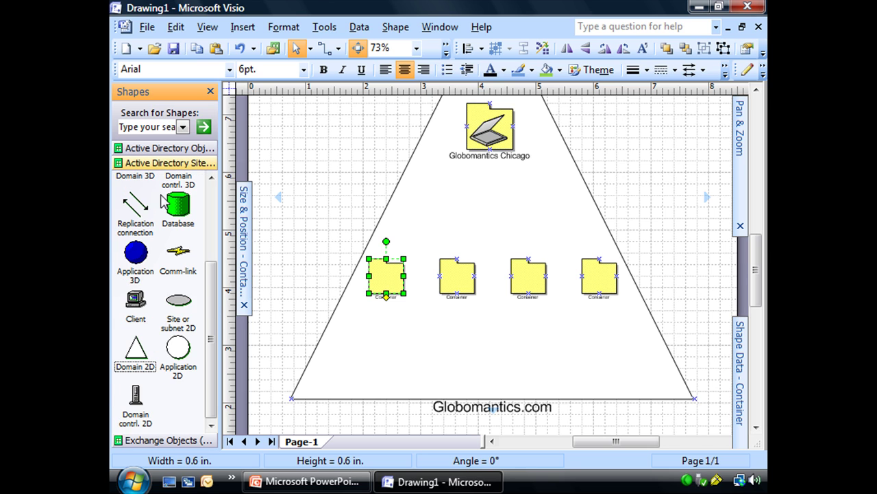
mouse_move(213, 302)
mouse_down()
mouse_move(219, 223)
mouse_move(209, 315)
mouse_up()
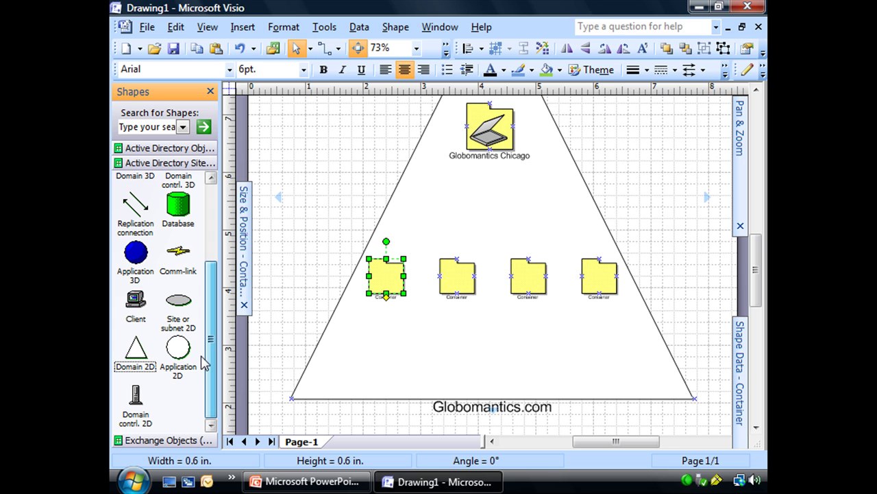
scroll(205, 363, up, 3)
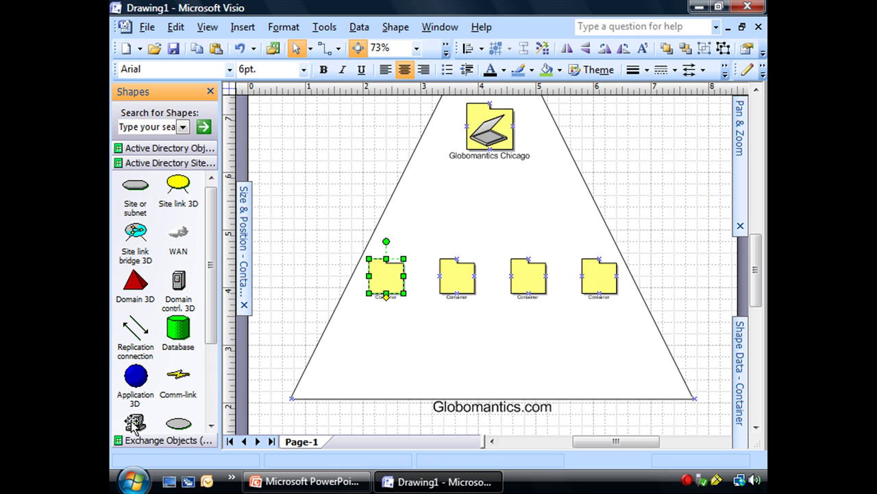
scroll(205, 347, down, 1)
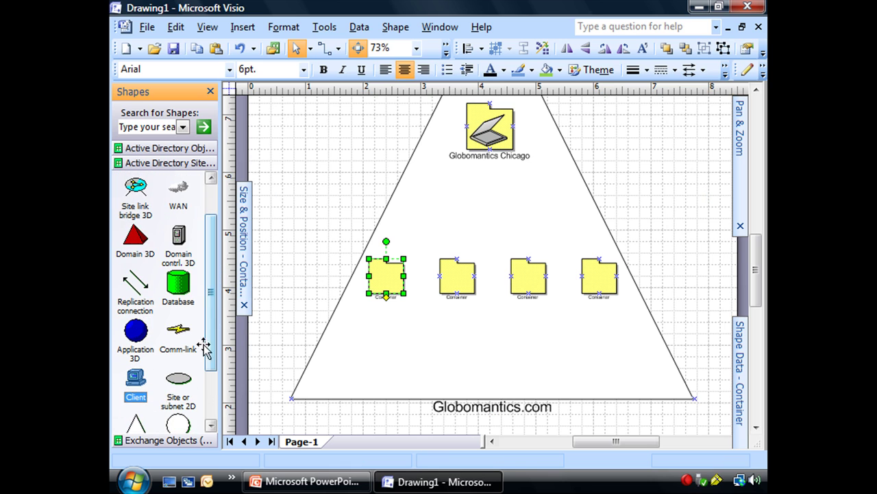
drag(136, 377, 389, 286)
- Enlarge the leftmost container to about 0.7 in. square around the Client shape
ctrl+shift+click(386, 274)
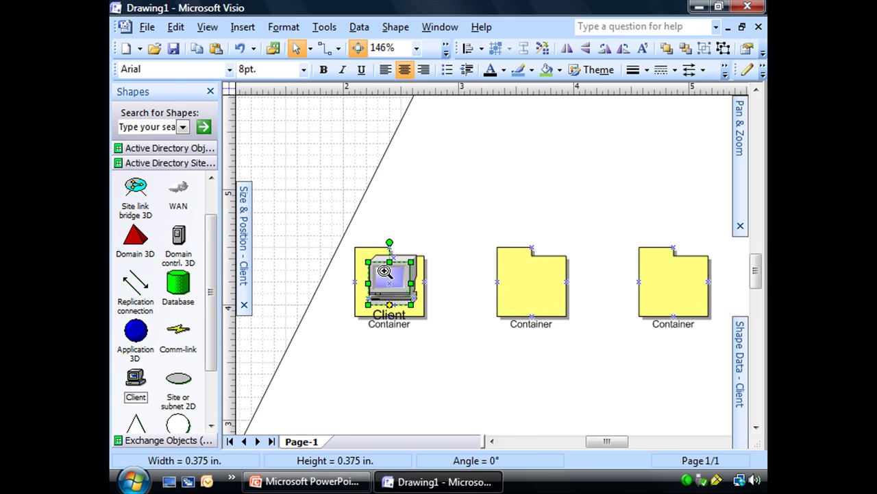
ctrl+shift+click(384, 272)
click(459, 366)
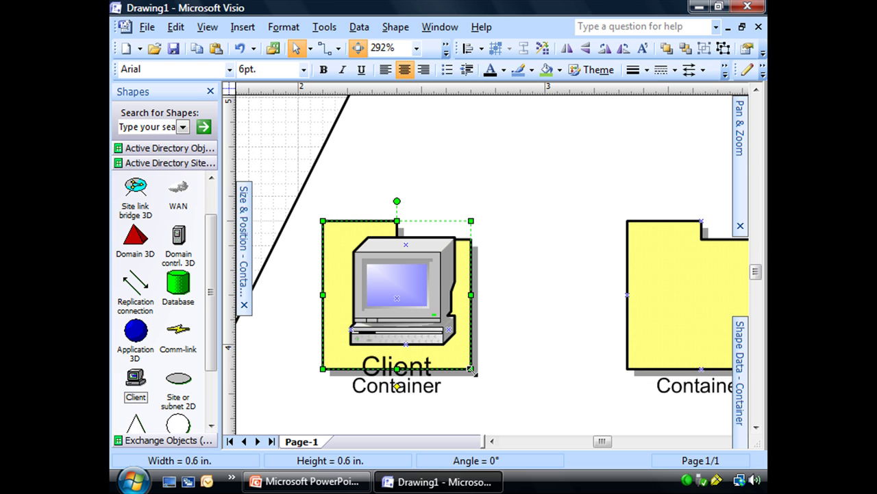
drag(476, 373, 496, 405)
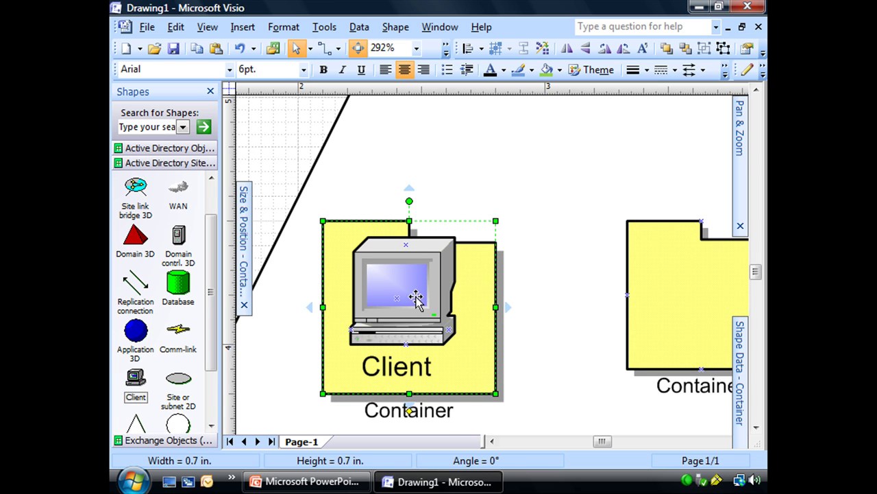
- Shift the leftmost container slightly down and nudge the Client shape down to sit inside it
drag(415, 297, 416, 312)
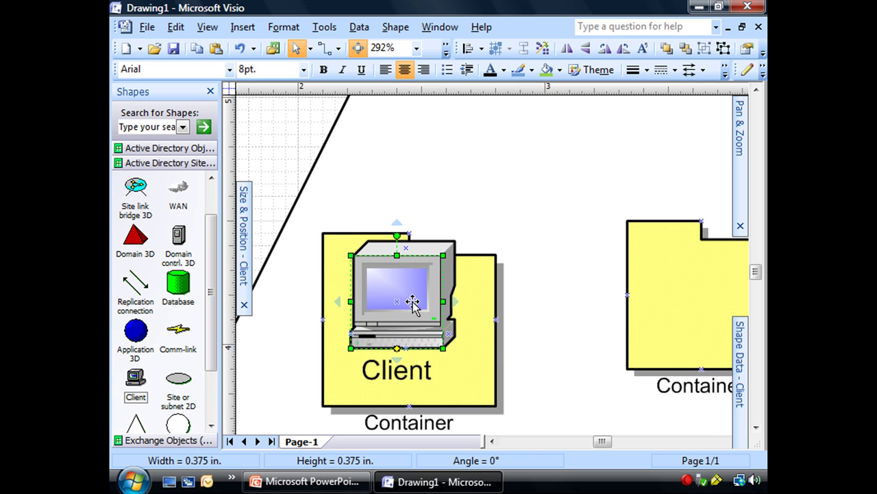
key(Down)
key(Down)
key(Down)
key(Down)
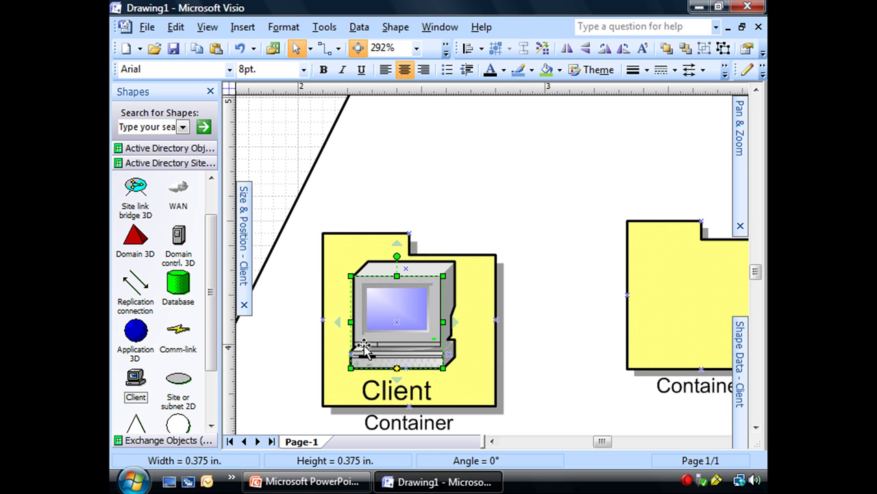
- Rename the Client shape's label to "85 PC's"
double_click(401, 391)
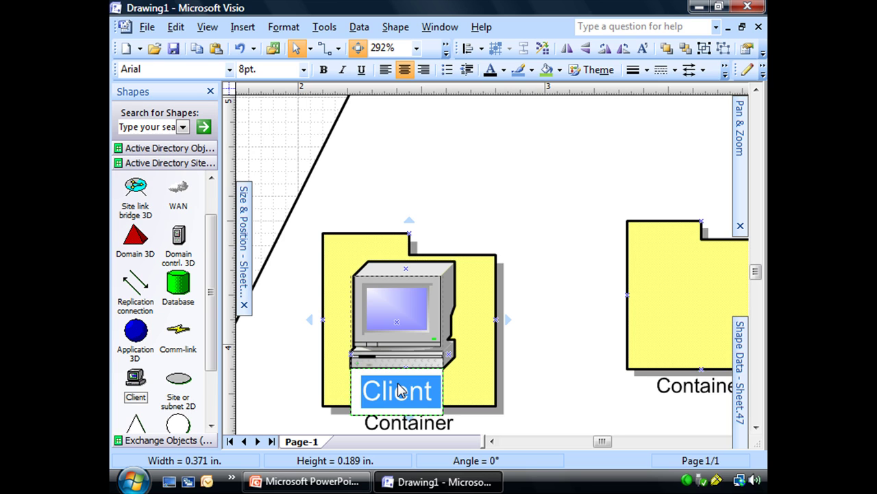
text(85 P)
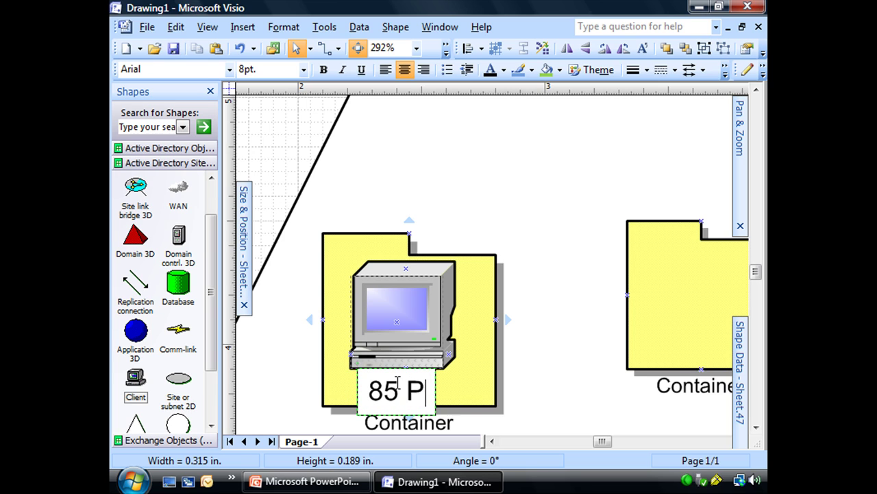
text(C's)
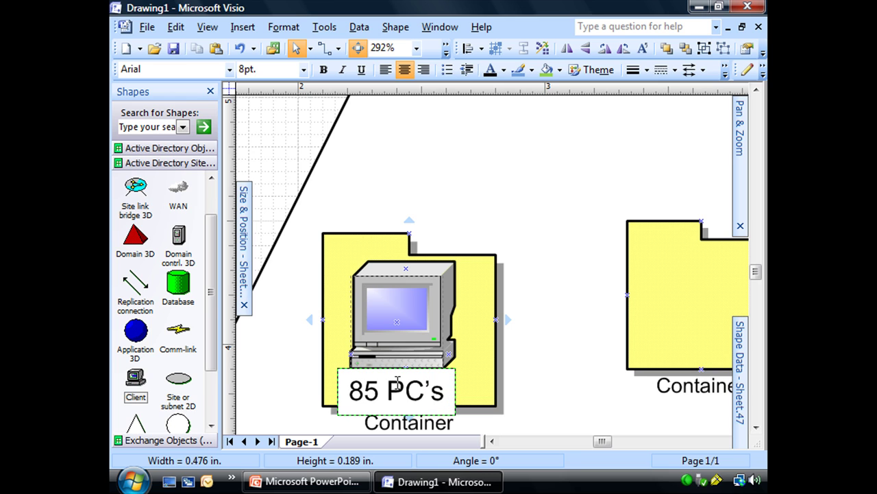
click(550, 300)
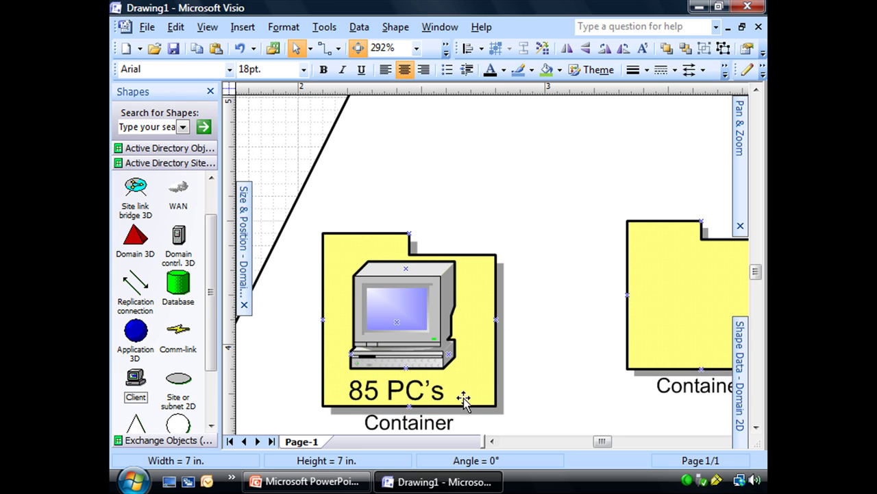
- Rename the leftmost container's label to "Computers"
scroll(461, 403, down, 3)
double_click(394, 329)
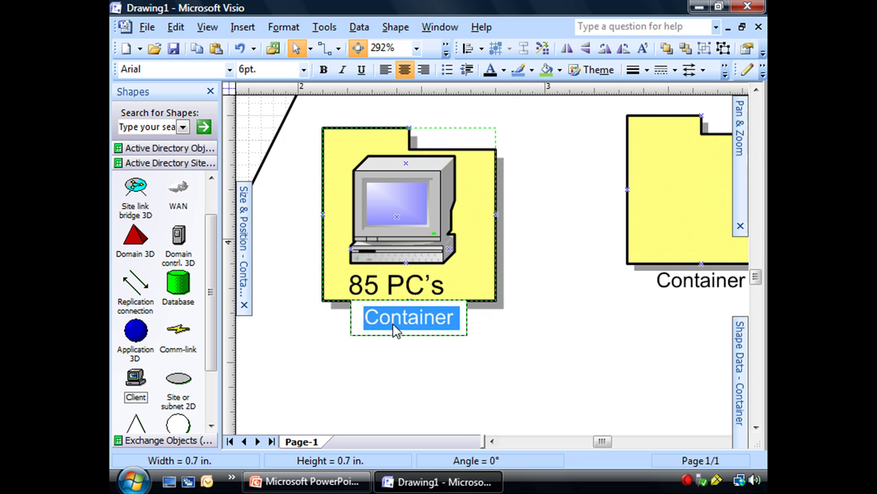
text(C)
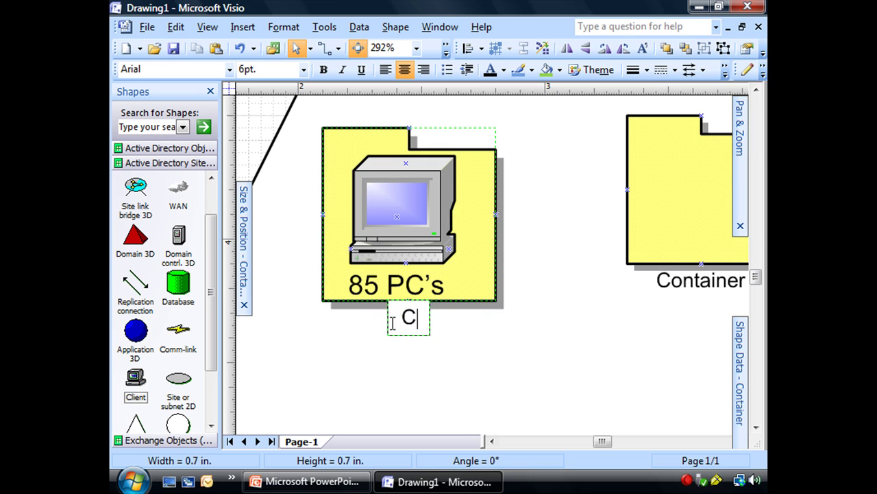
text(omput)
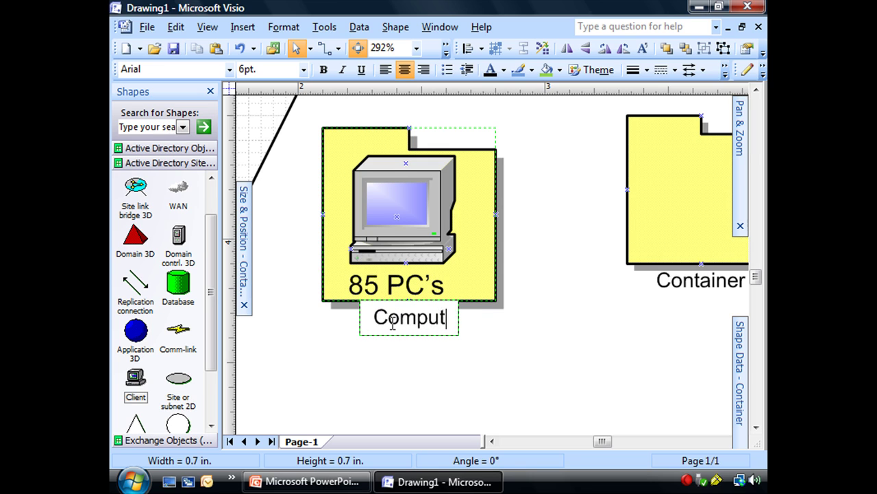
text(ers)
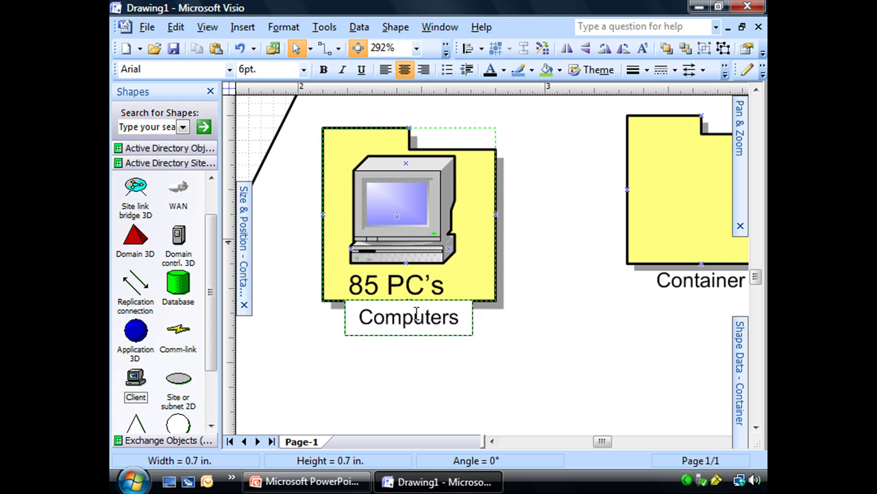
click(595, 379)
- Select the Computers container together with the Client shape inside it and group them
click(422, 216)
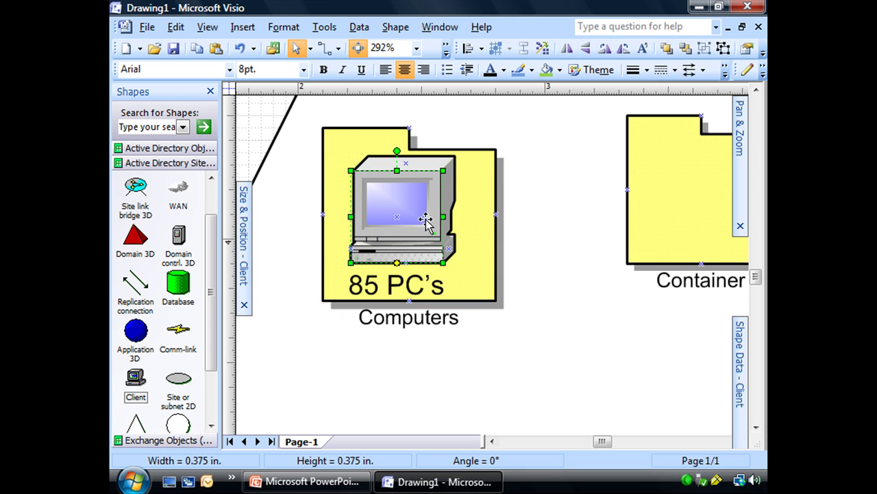
click(540, 364)
click(333, 161)
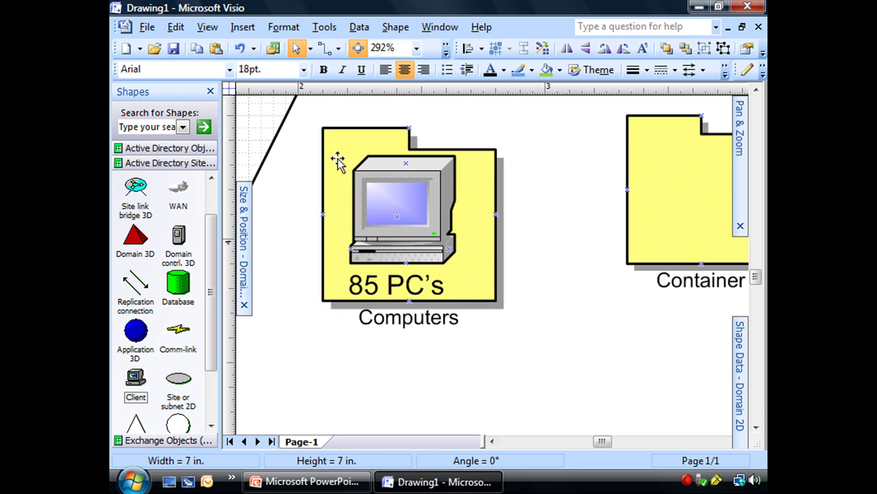
click(394, 207)
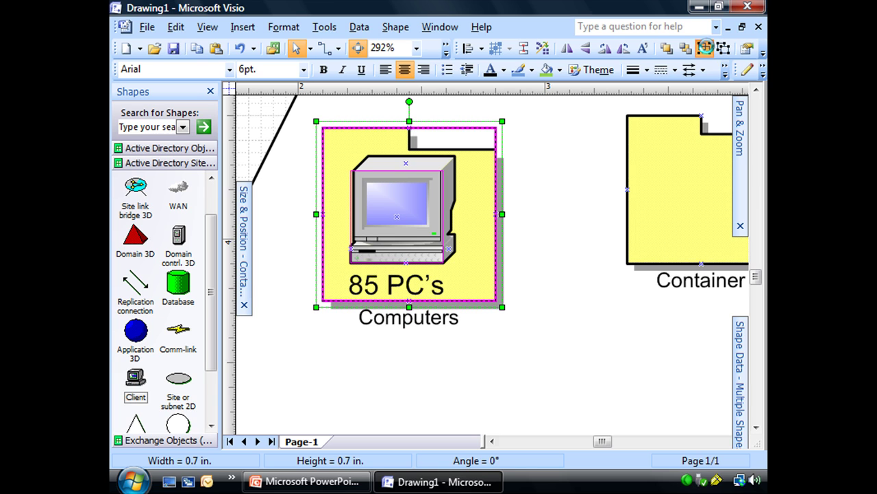
- Place a User shape from the Active Directory Objects stencil inside the second container
click(690, 255)
drag(602, 442, 608, 443)
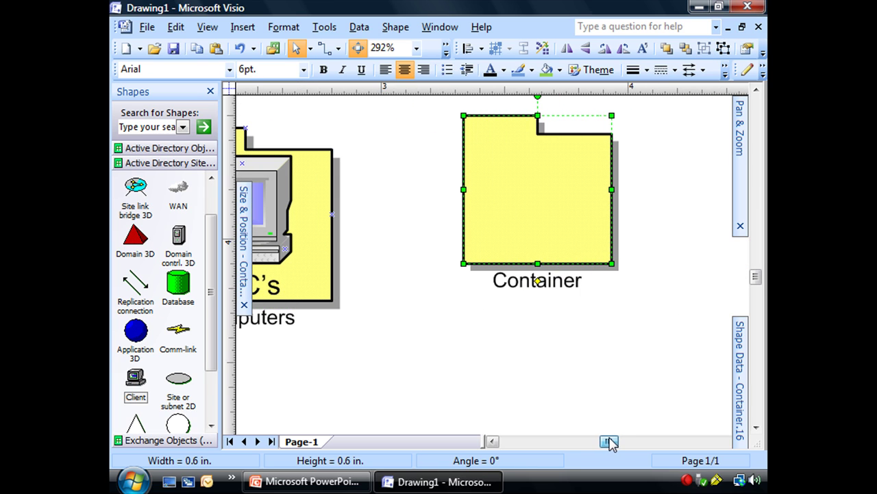
drag(215, 298, 209, 281)
click(164, 148)
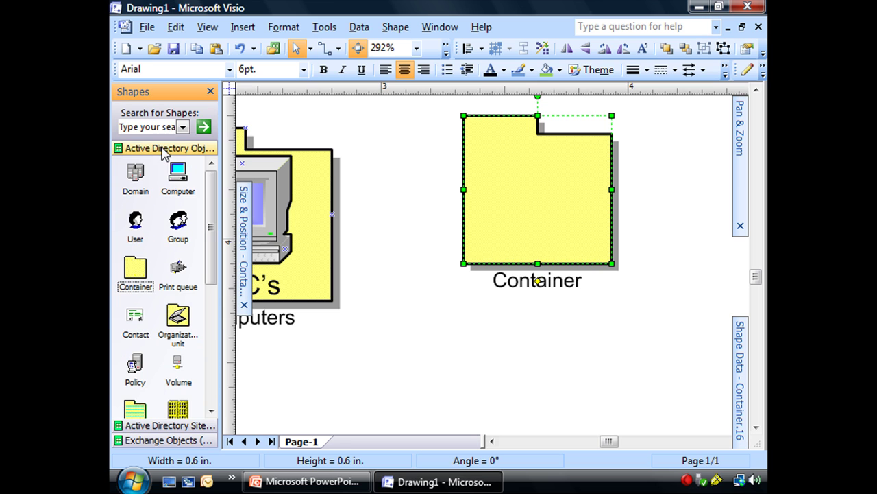
drag(135, 219, 542, 183)
- Drop the User shape inside the second container and rename that container's label to "Operations"
click(537, 226)
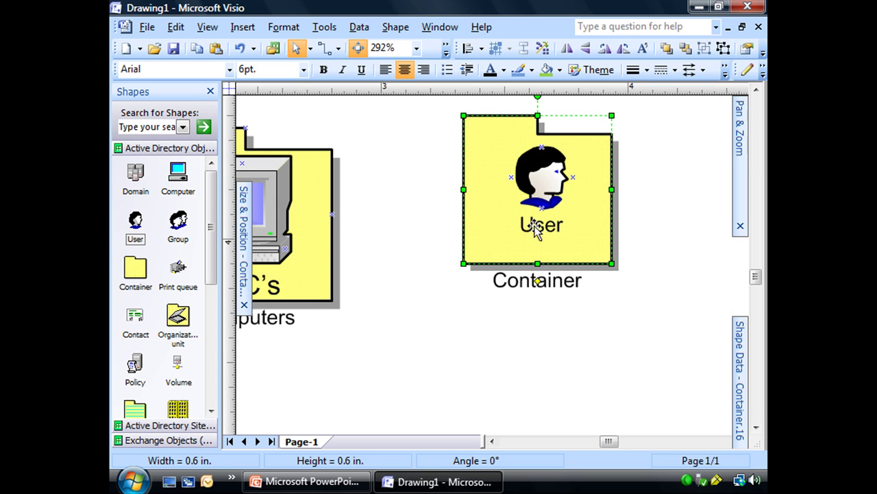
double_click(524, 284)
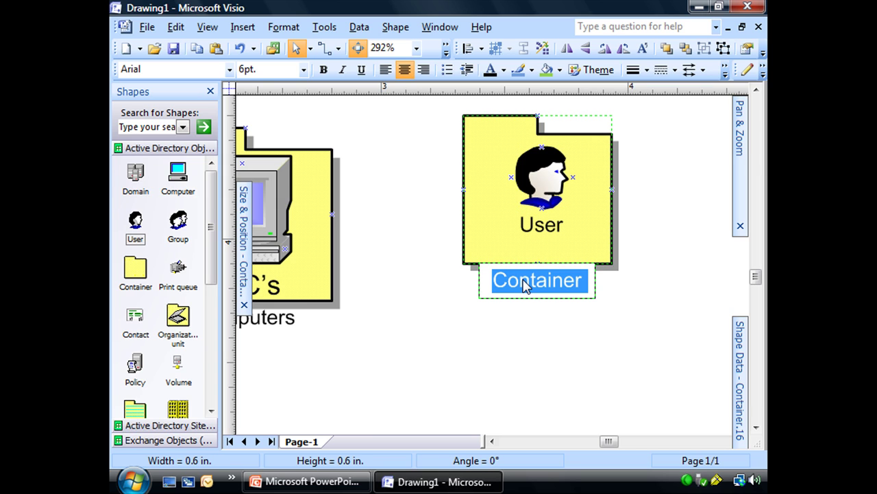
text(Oper)
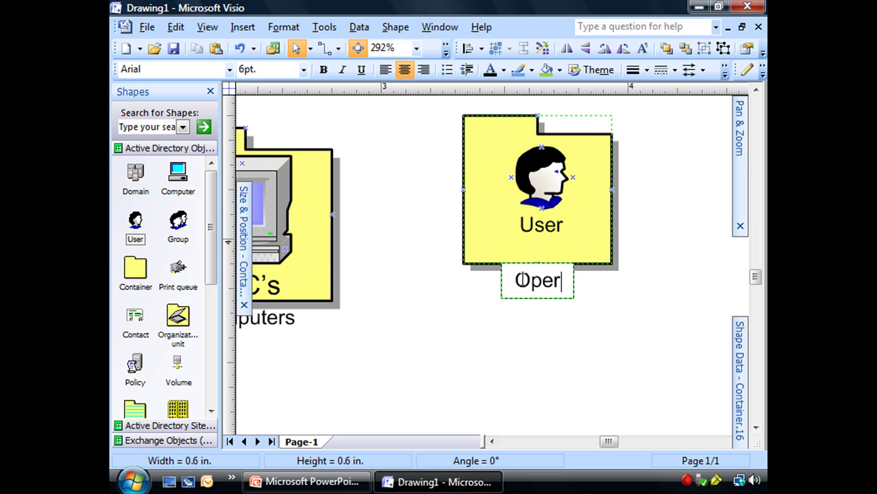
text(ations)
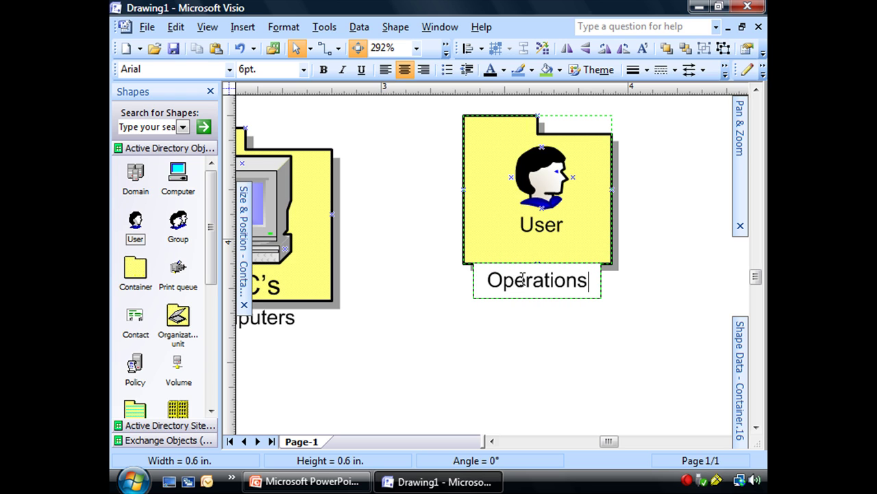
- Rename the label of the User shape inside the Operations container to "49 Users"
click(542, 225)
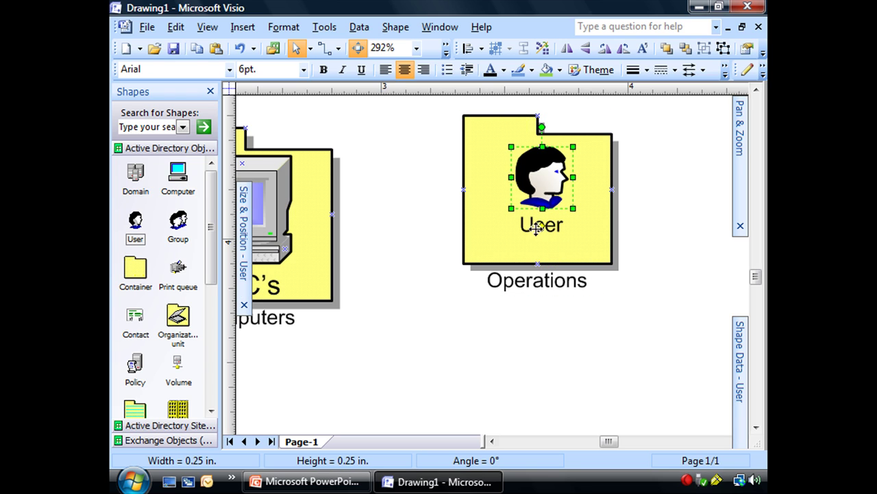
click(536, 229)
drag(568, 225, 505, 225)
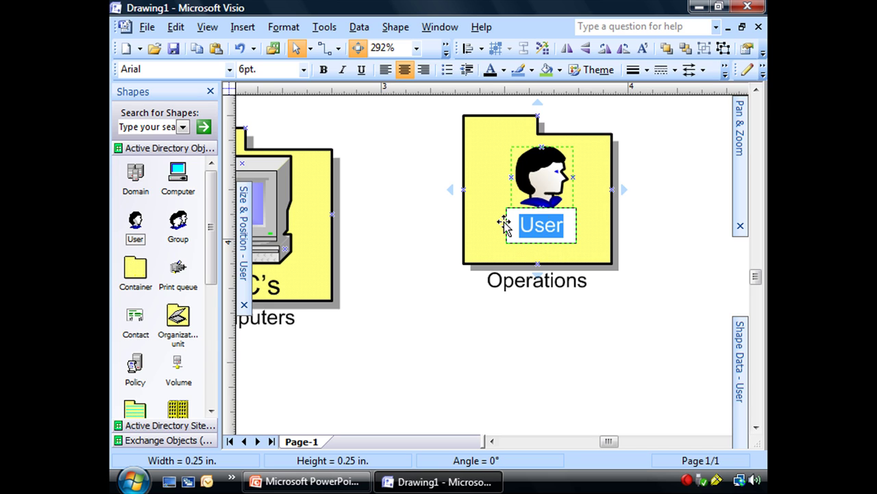
text(49 U)
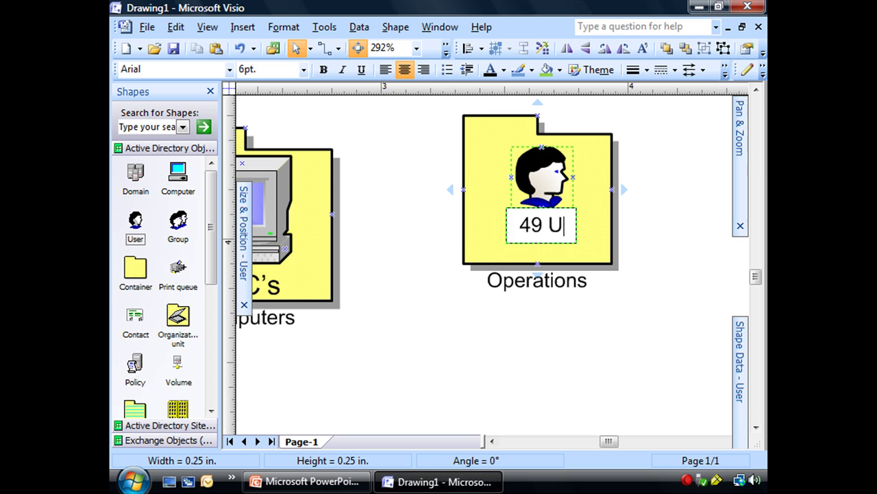
text(sers)
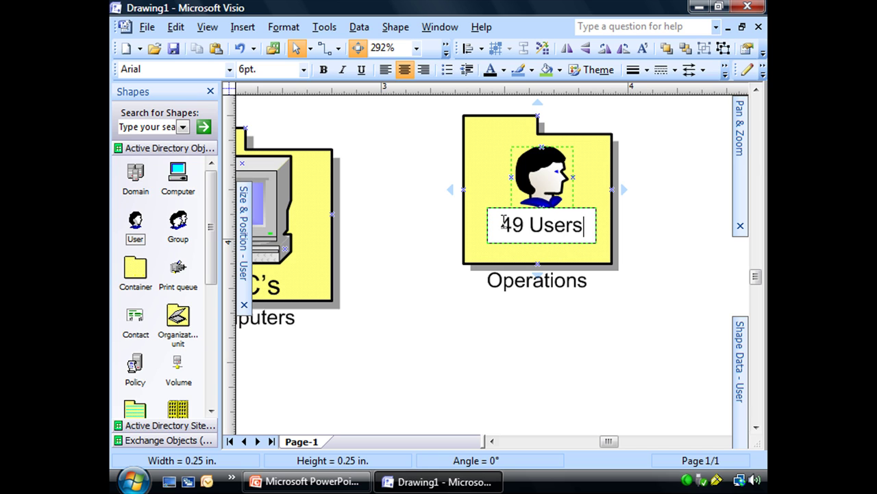
key(Escape)
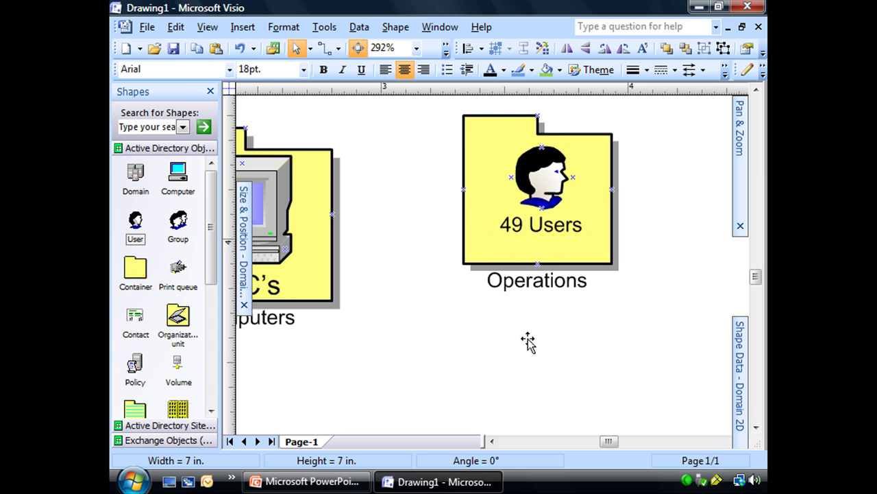
- Connect the Globomantics Chicago unit to the PC's and Operations containers with Directory connector shapes from the Active Directory Objects stencil
click(418, 49)
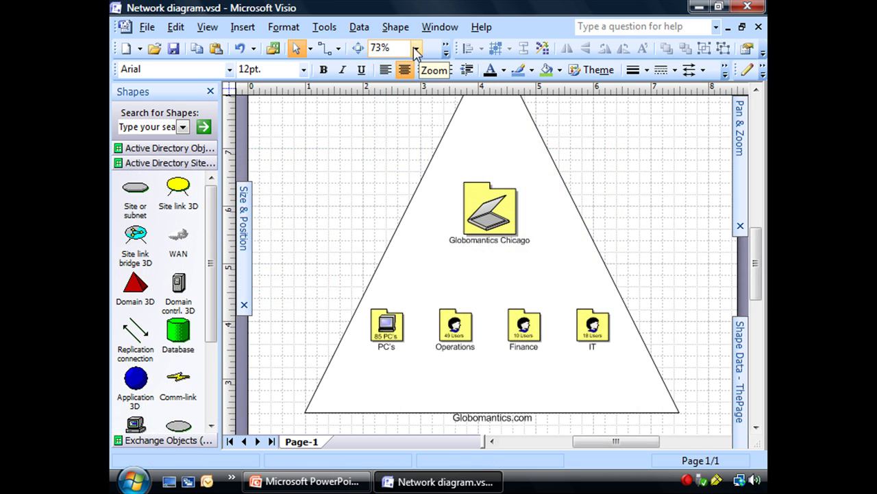
drag(212, 212, 175, 442)
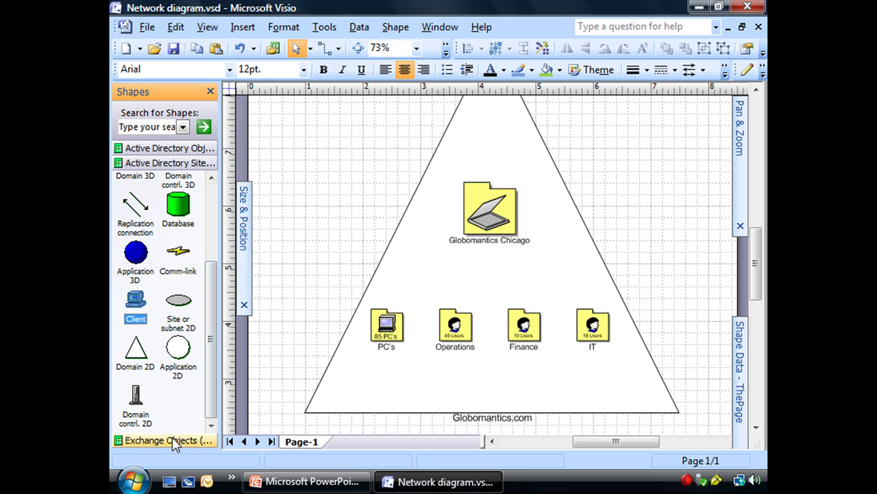
click(174, 442)
drag(213, 284, 165, 213)
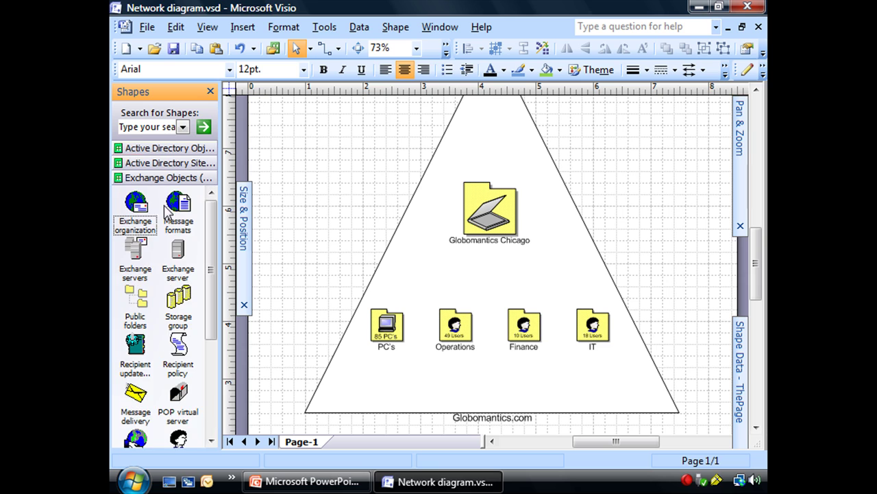
click(144, 148)
drag(207, 233, 206, 388)
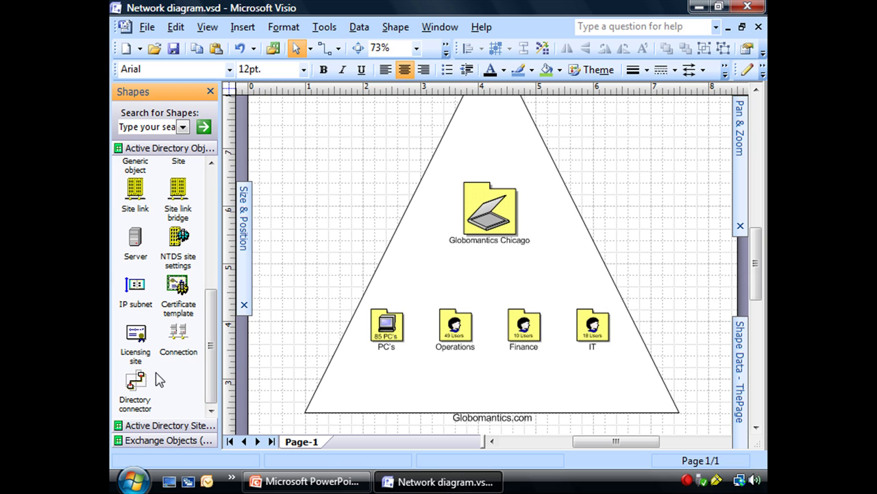
drag(136, 381, 490, 235)
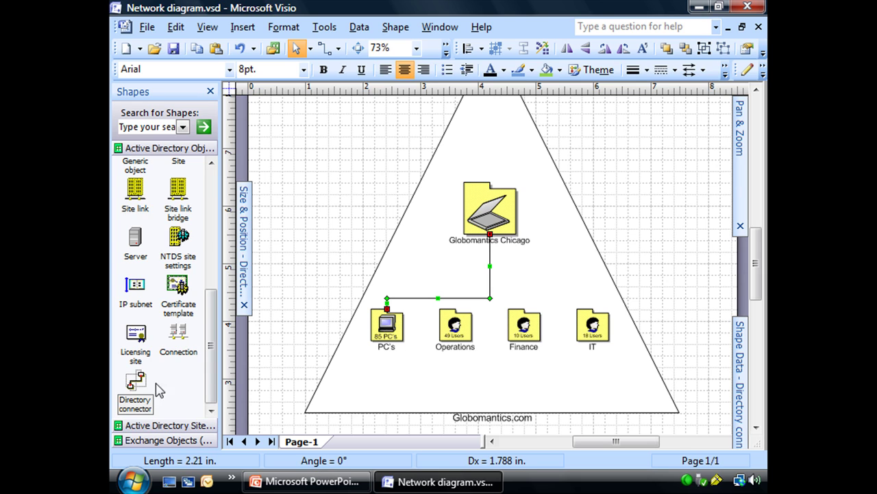
drag(136, 382, 490, 235)
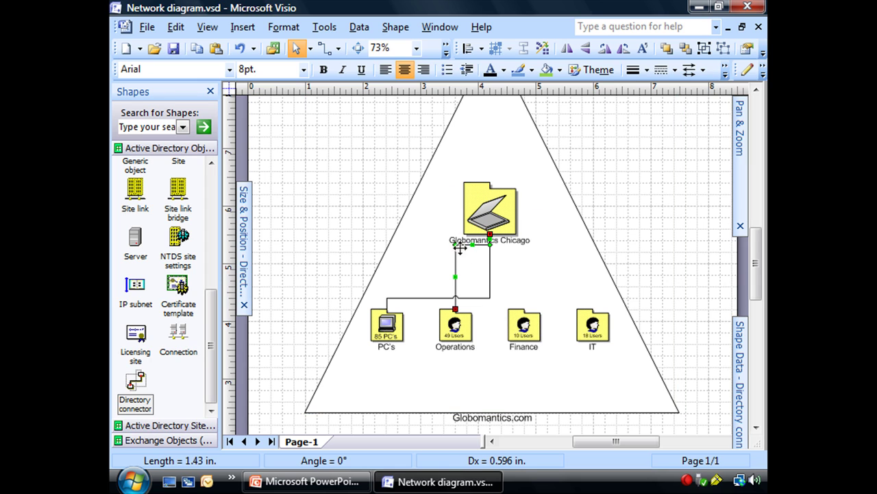
- Delete both Directory connectors between Globomantics Chicago and the PC's and Operations containers
click(537, 288)
click(479, 299)
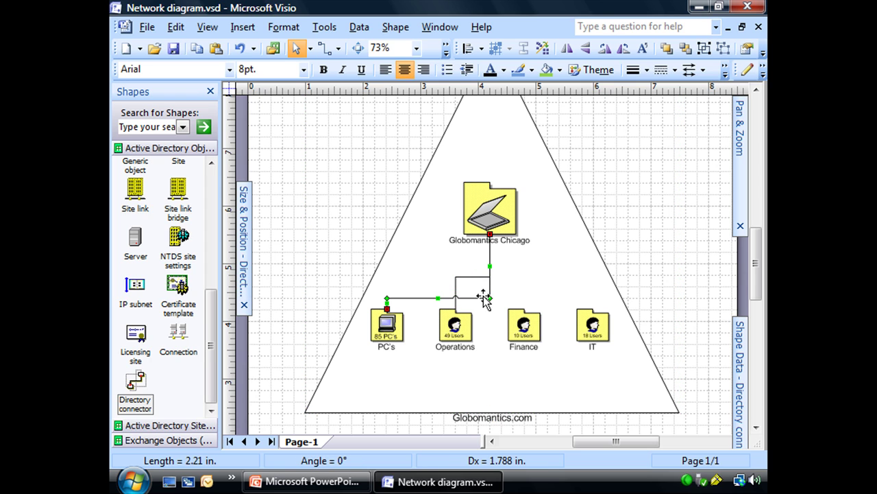
key(Delete)
click(480, 277)
key(Delete)
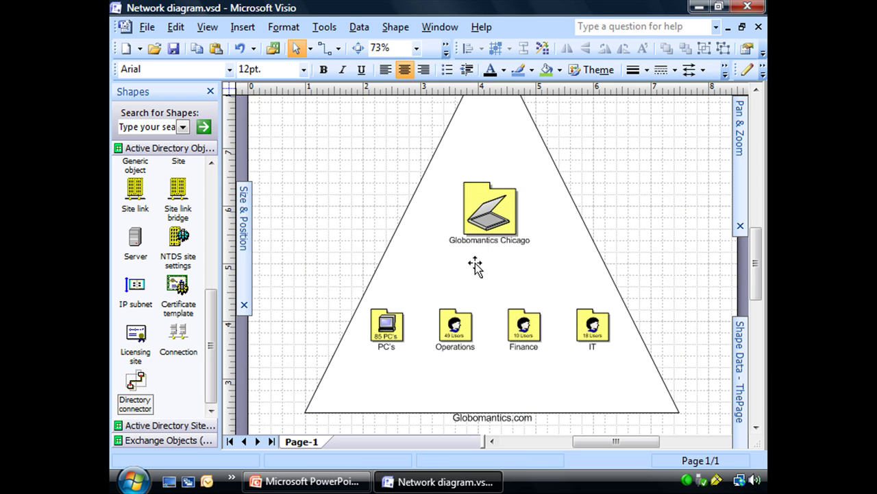
- Open the Connectors (US units) stencil from the Visio Extras shape category
click(273, 48)
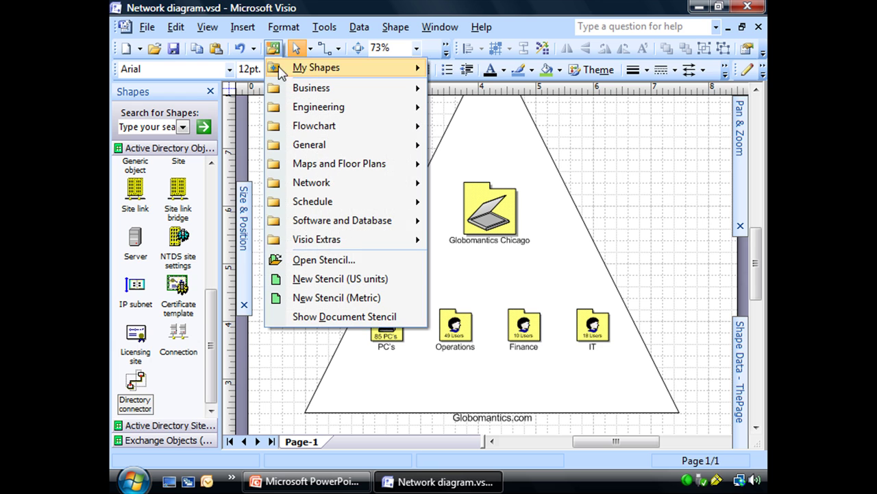
mouse_move(355, 240)
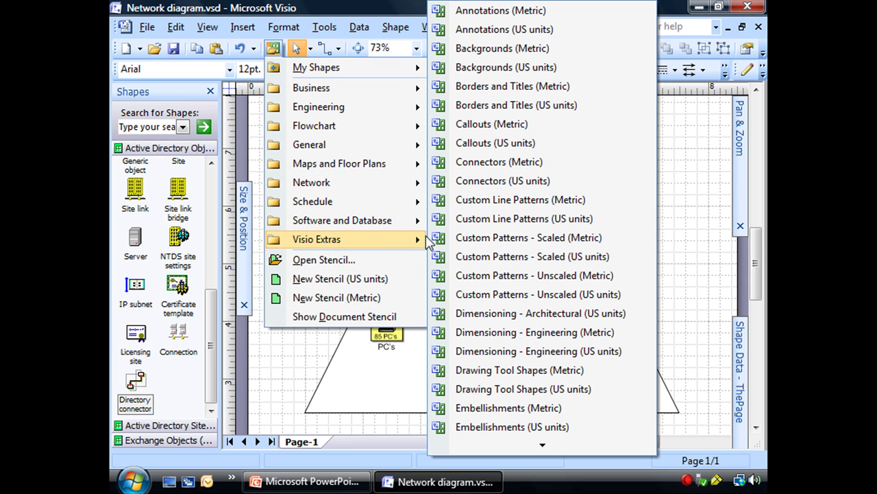
click(523, 185)
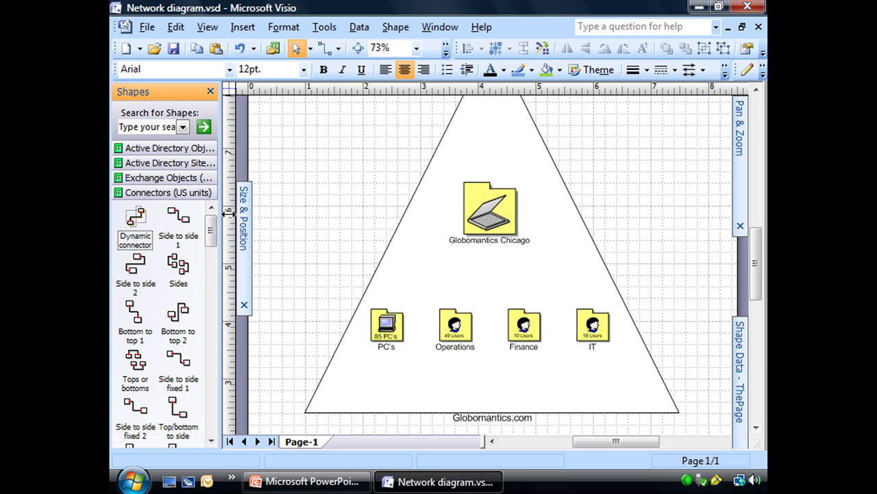
- Attach a Multi-tree square connector beneath Globomantics Chicago and extend its branches to the Operations, Finance, IT and PC's containers
drag(211, 237, 210, 310)
mouse_move(178, 241)
mouse_down()
mouse_move(536, 277)
mouse_move(489, 234)
mouse_up()
drag(527, 272, 455, 328)
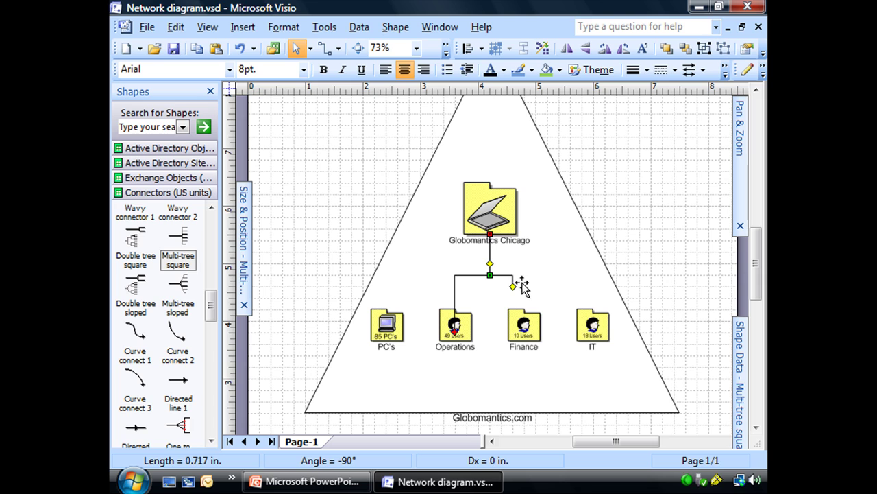
drag(511, 287, 524, 328)
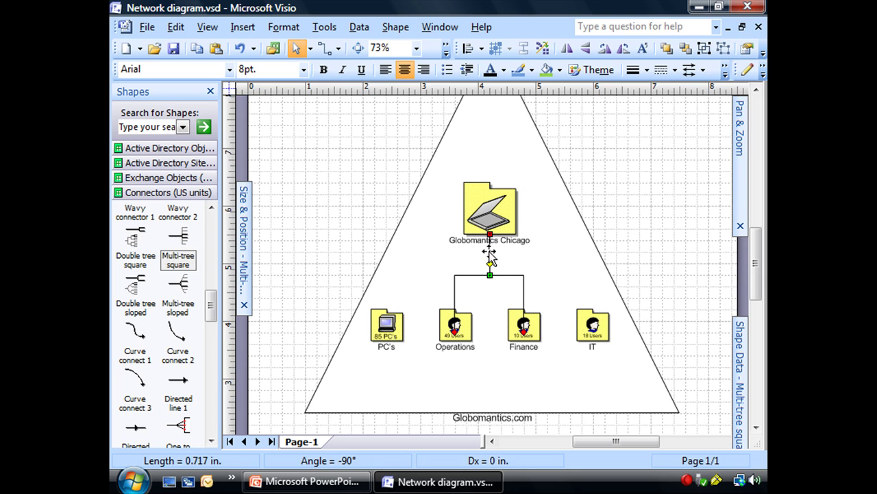
drag(490, 262, 594, 316)
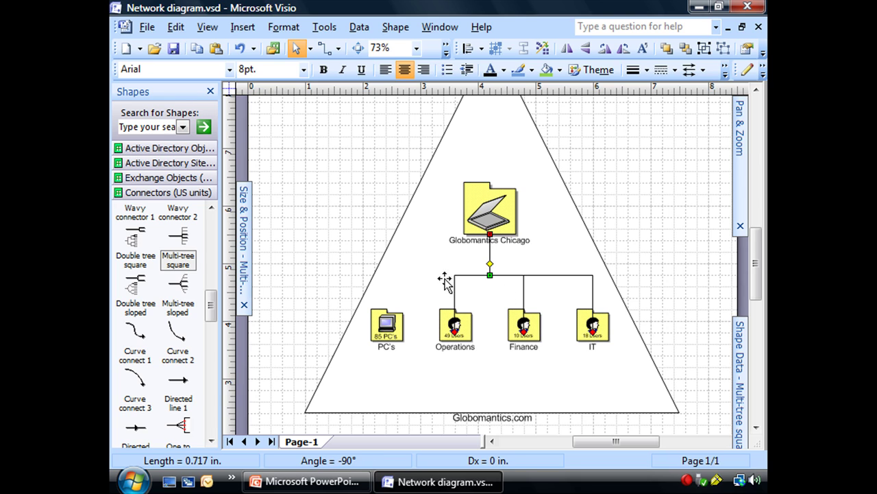
drag(490, 263, 388, 322)
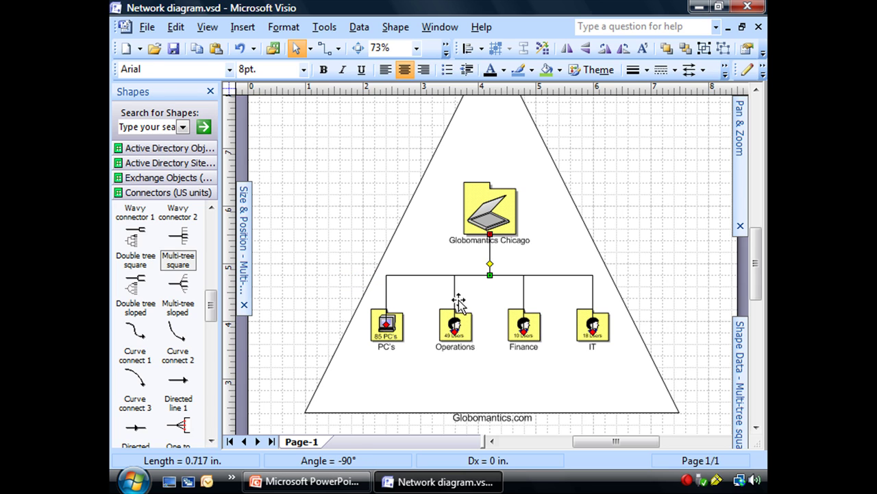
- Try sending the multi-tree connector to the back of the drawing and undo it
click(687, 49)
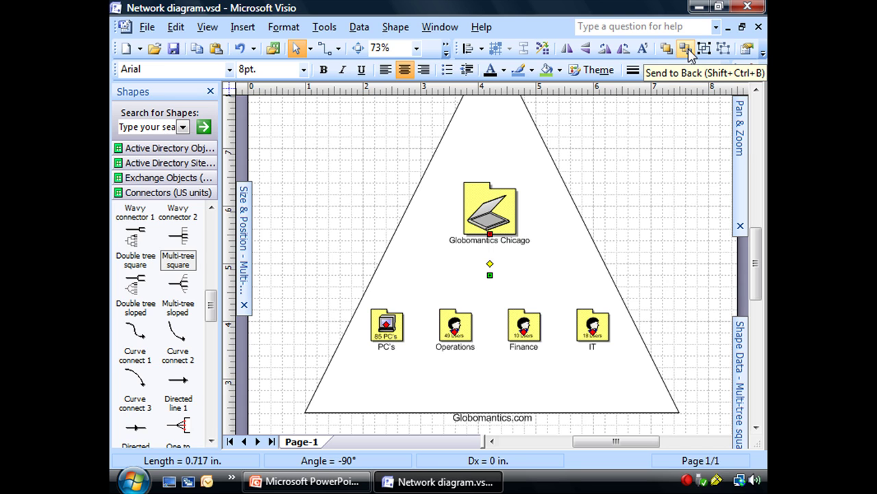
click(240, 55)
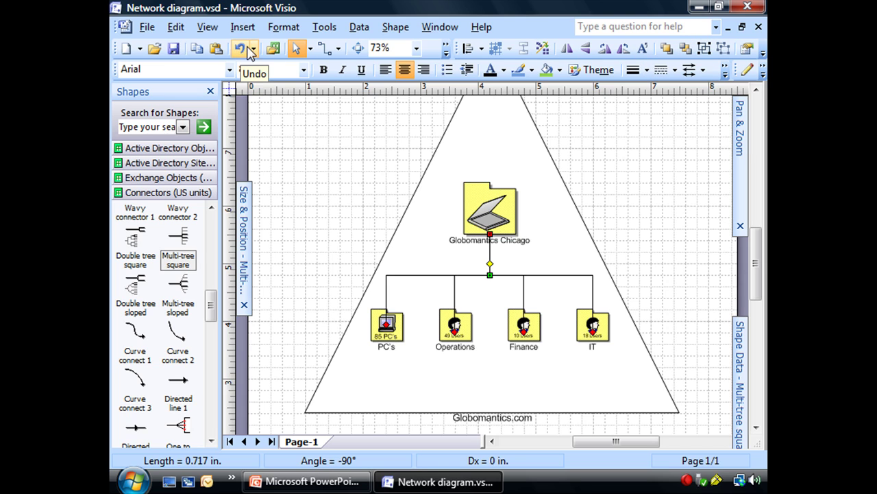
- Send the multi-tree connector backward by one level in the stacking order
click(406, 33)
mouse_move(460, 71)
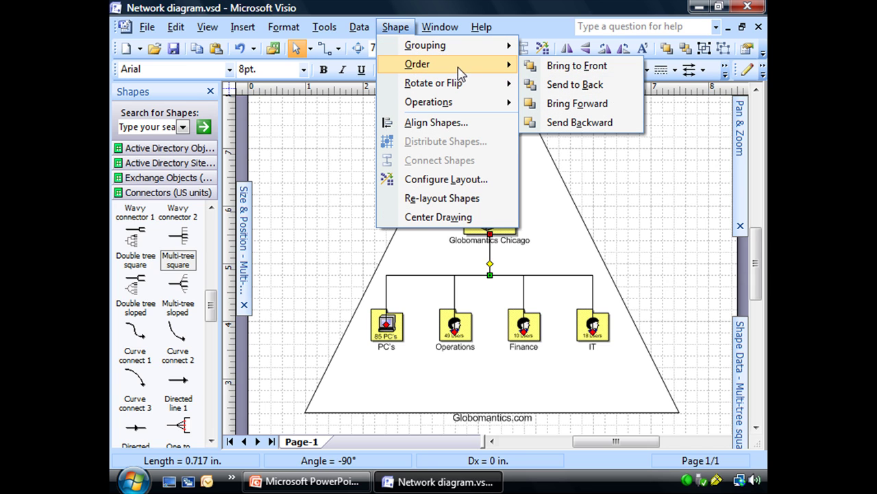
click(609, 123)
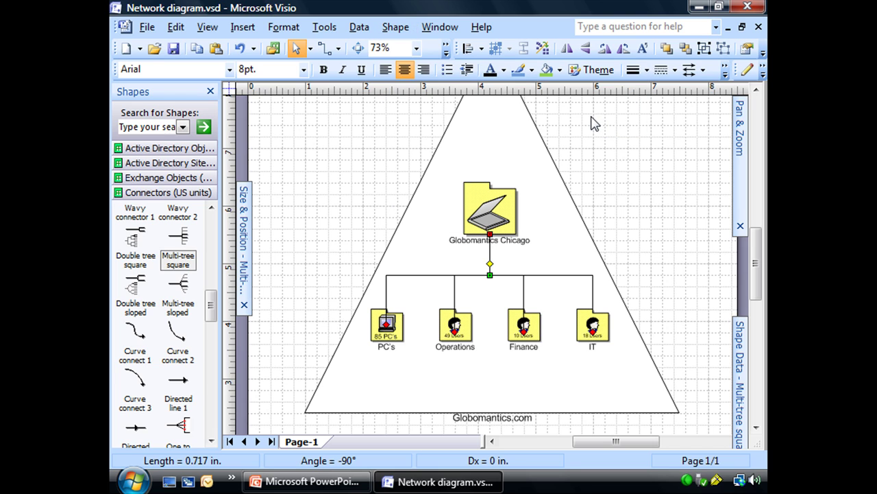
click(627, 144)
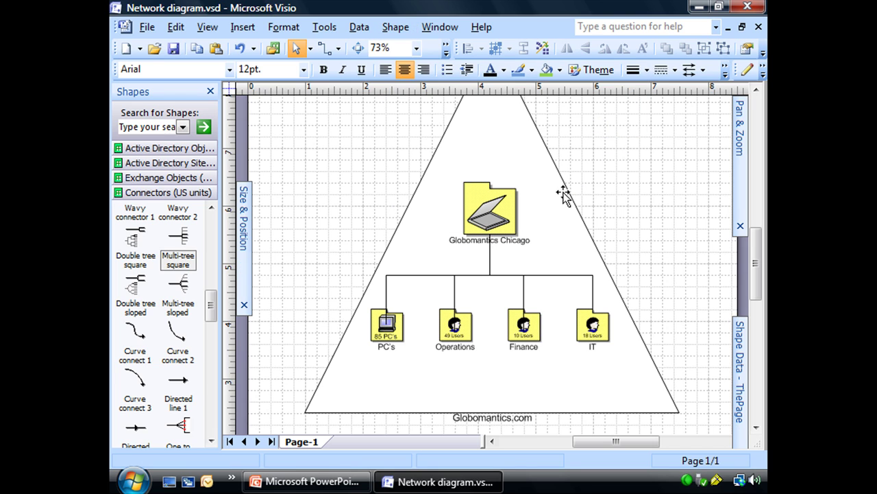
- Bring the containers in the lower row in front of the connector's branch lines, including IT, Finance and Operations
click(499, 277)
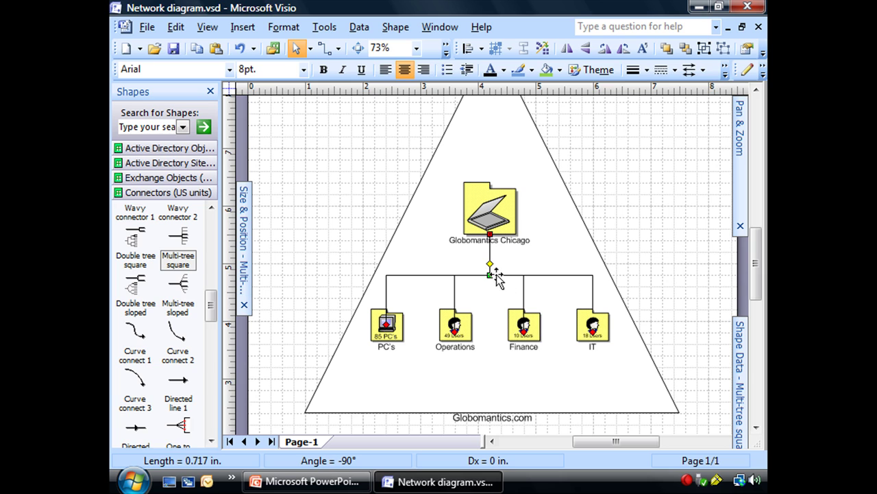
click(462, 329)
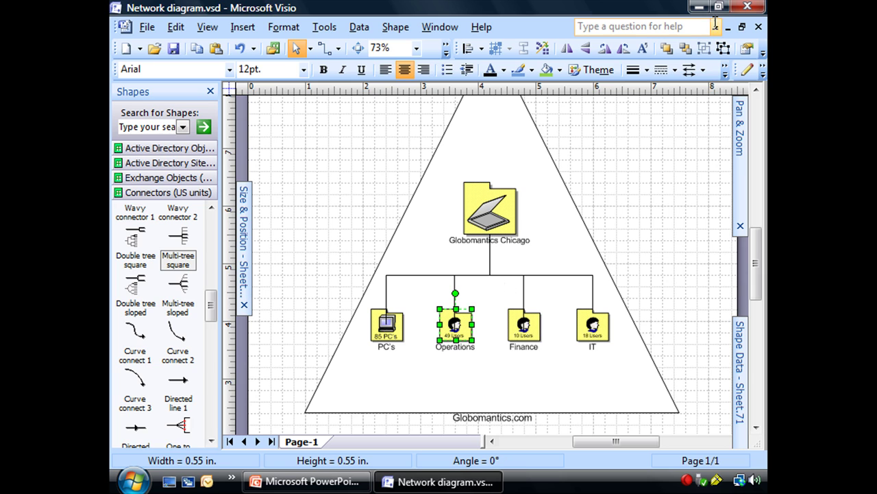
key(Escape)
click(603, 326)
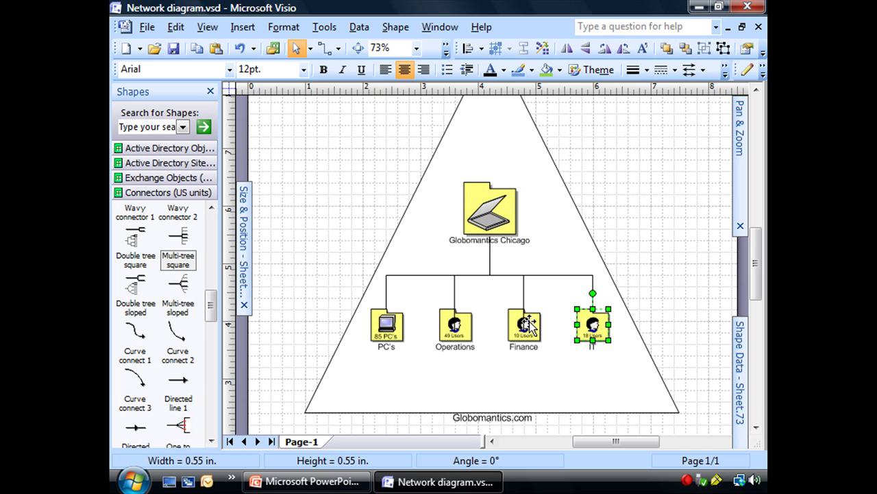
click(525, 323)
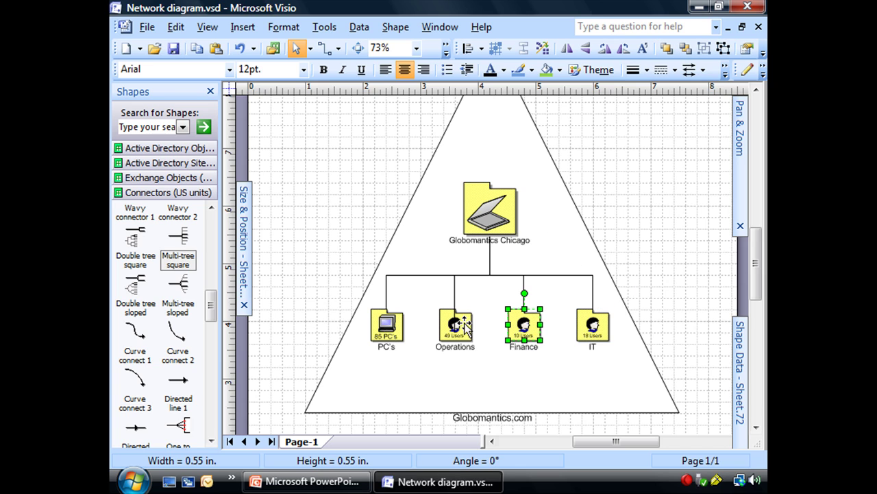
click(464, 326)
click(671, 178)
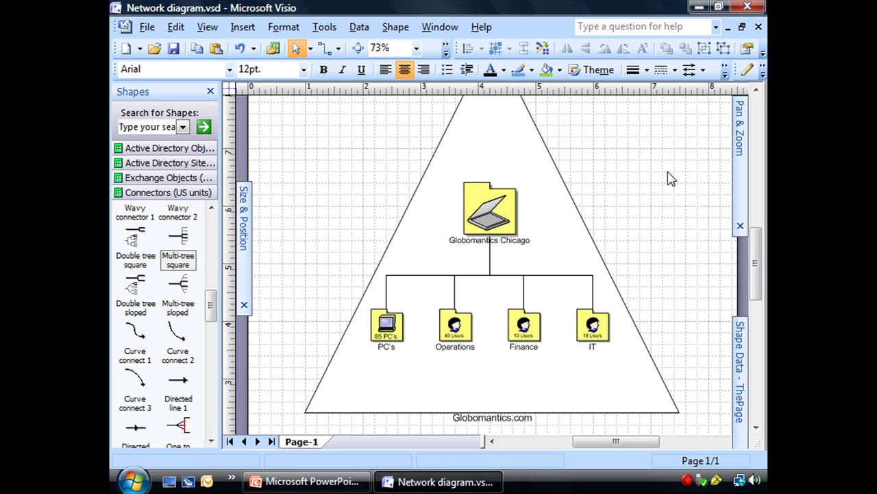
- Check the whole diagram on the page at 50% zoom and save the drawing
click(417, 48)
click(381, 165)
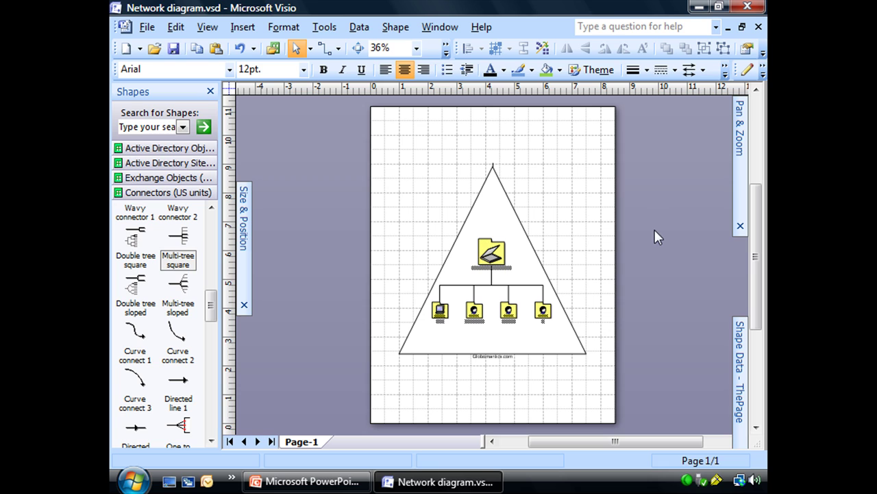
click(416, 48)
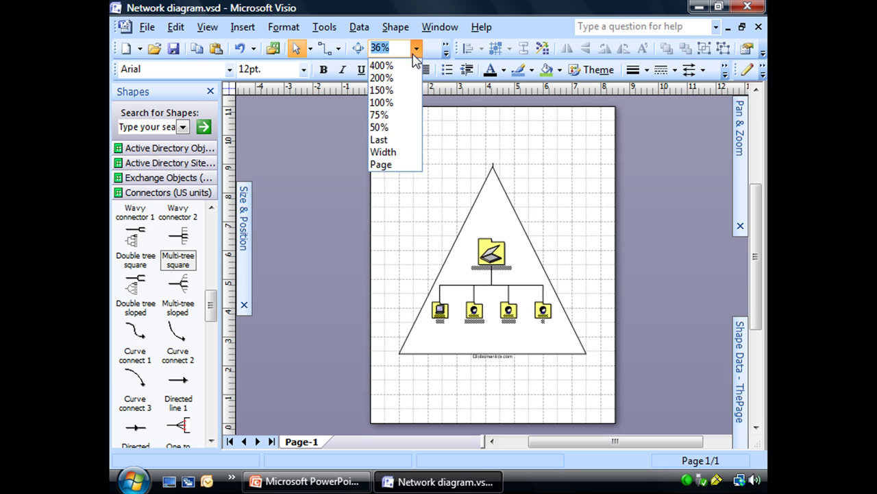
click(740, 137)
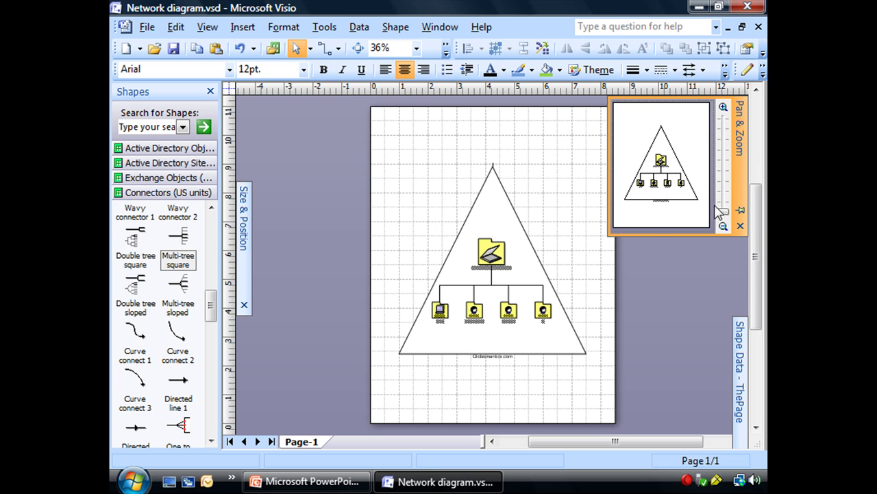
drag(723, 210, 720, 201)
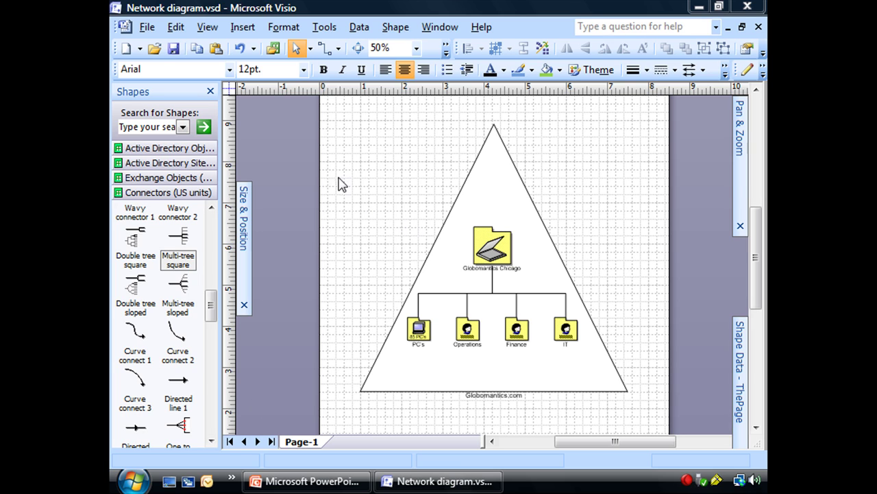
click(174, 49)
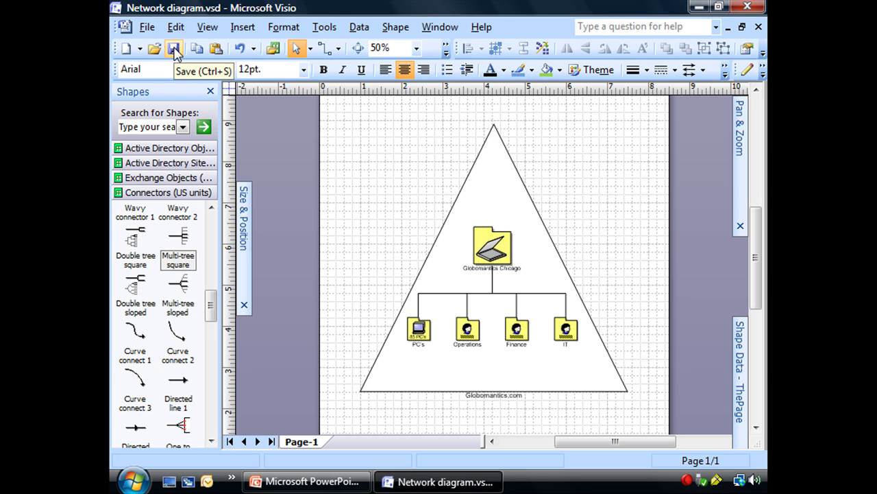